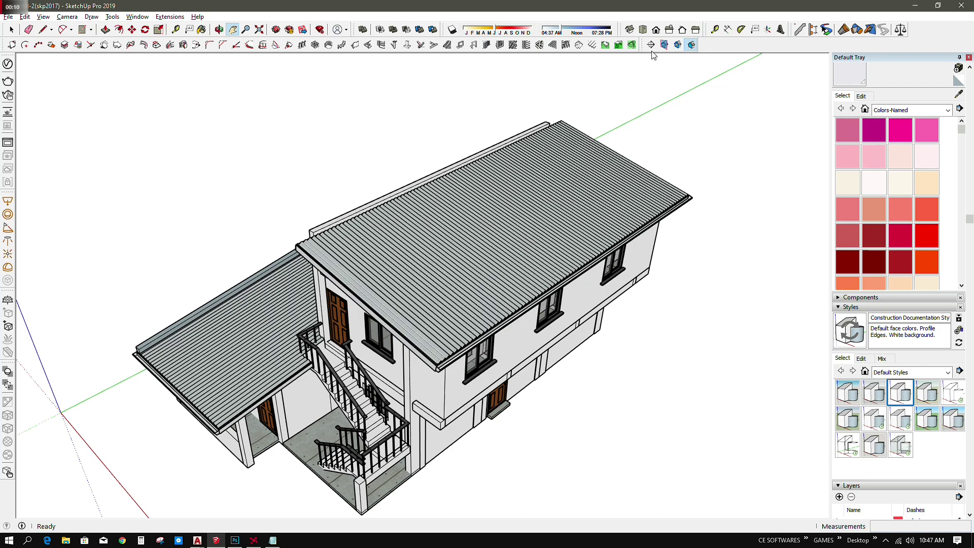
Set the camera to parallel projection and show the house model in the standard front view.
click(74, 19)
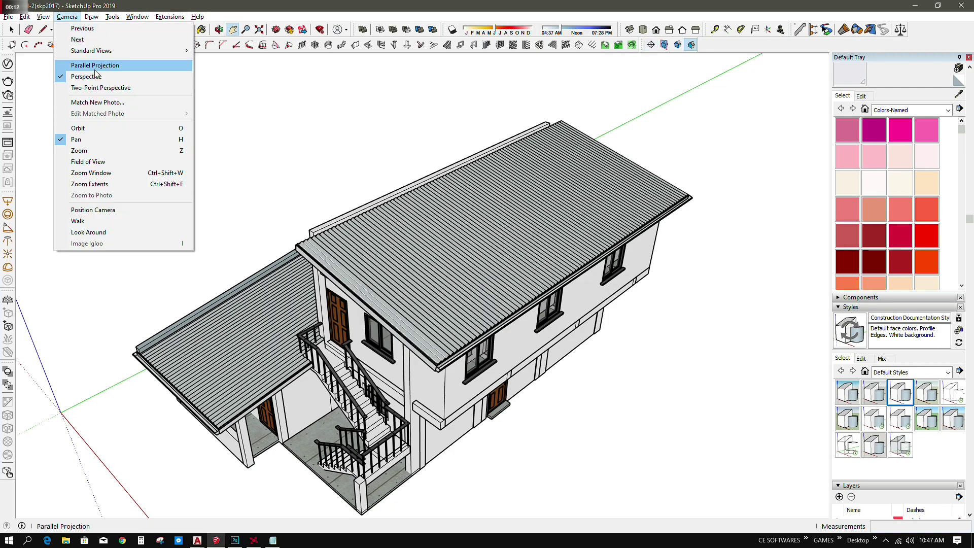
click(94, 66)
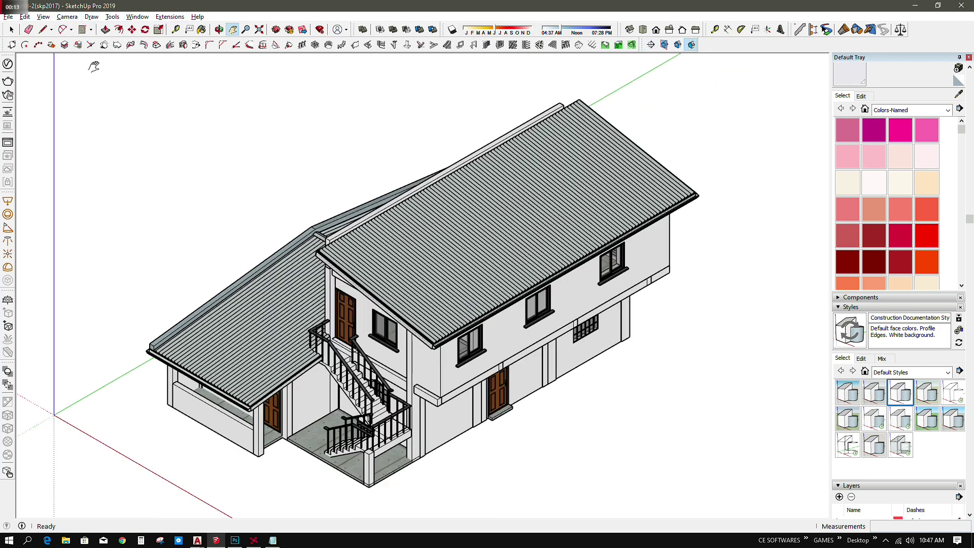
click(657, 34)
scroll(440, 290, up, 4)
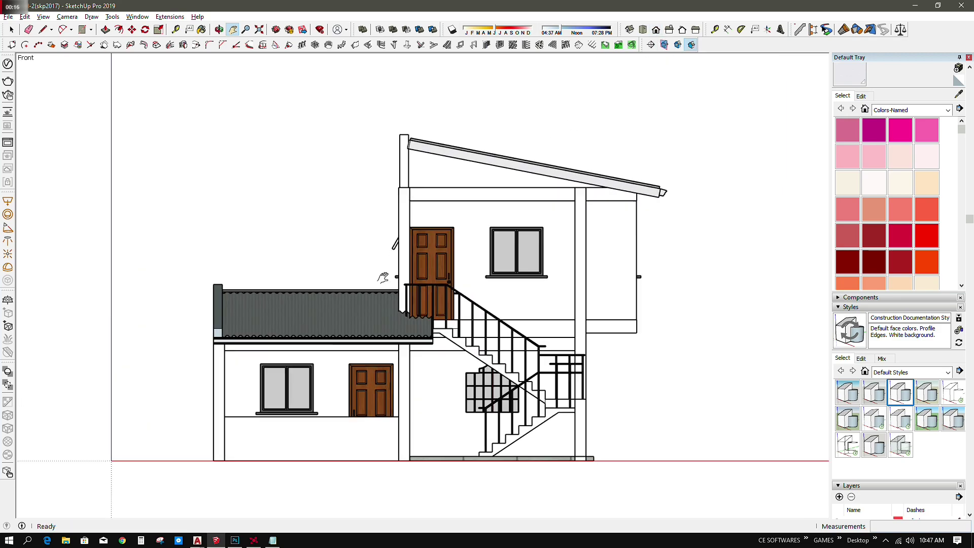
Highlight instruction 2 about exporting a 2D graphic in the Notepad notes and return to SketchUp.
key(alt+Tab)
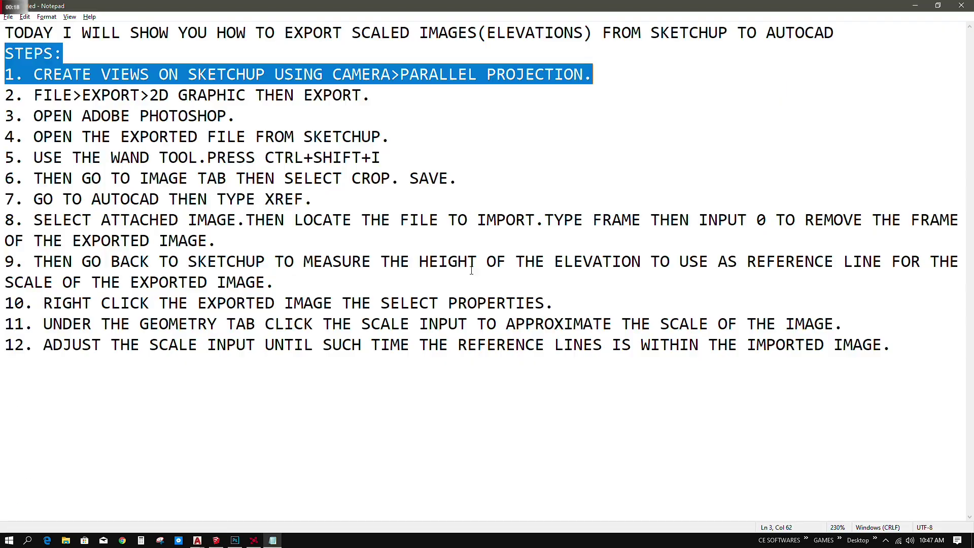
drag(6, 95, 325, 95)
key(alt+Tab)
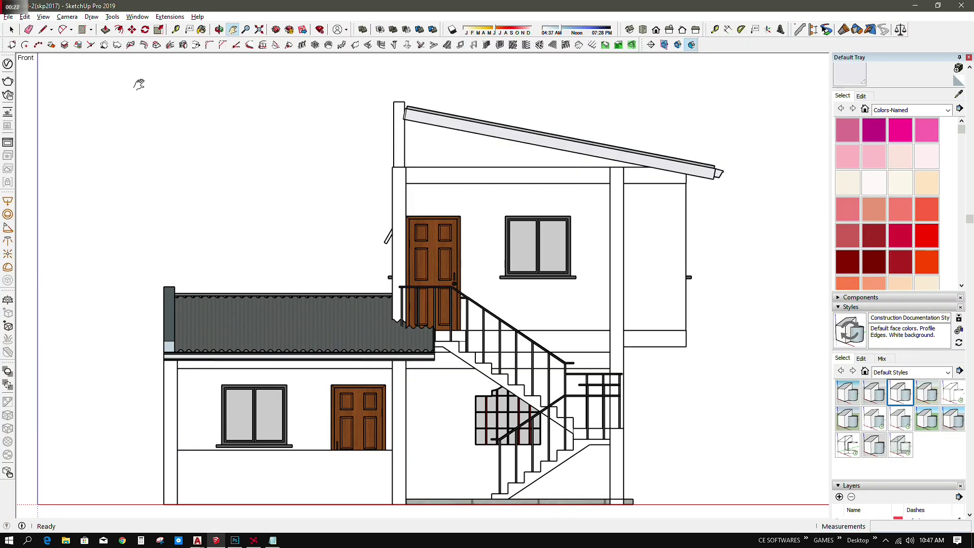
Export the front view as a 2D PNG graphic named FRONT in the Desktop EXPORT folder, replacing the existing file.
click(7, 17)
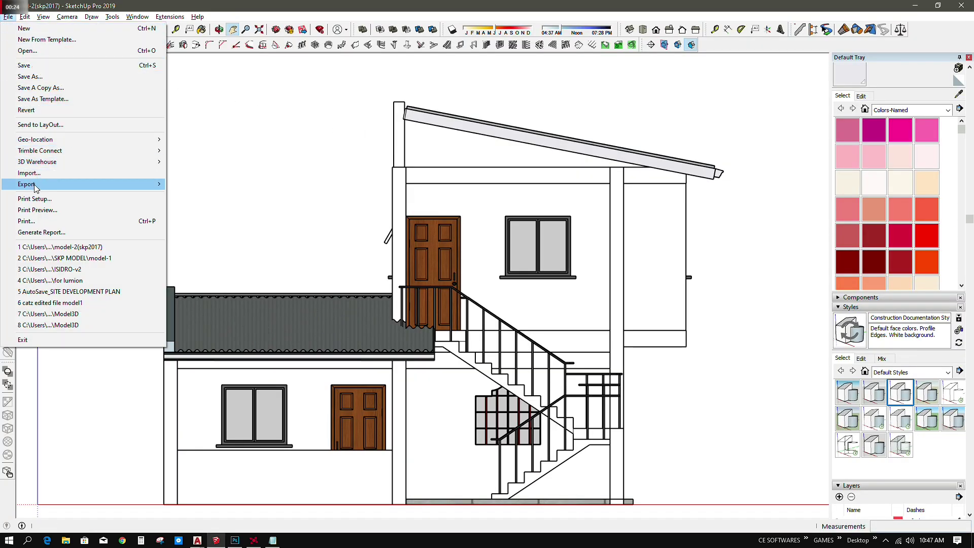
mouse_move(65, 185)
click(189, 199)
click(439, 223)
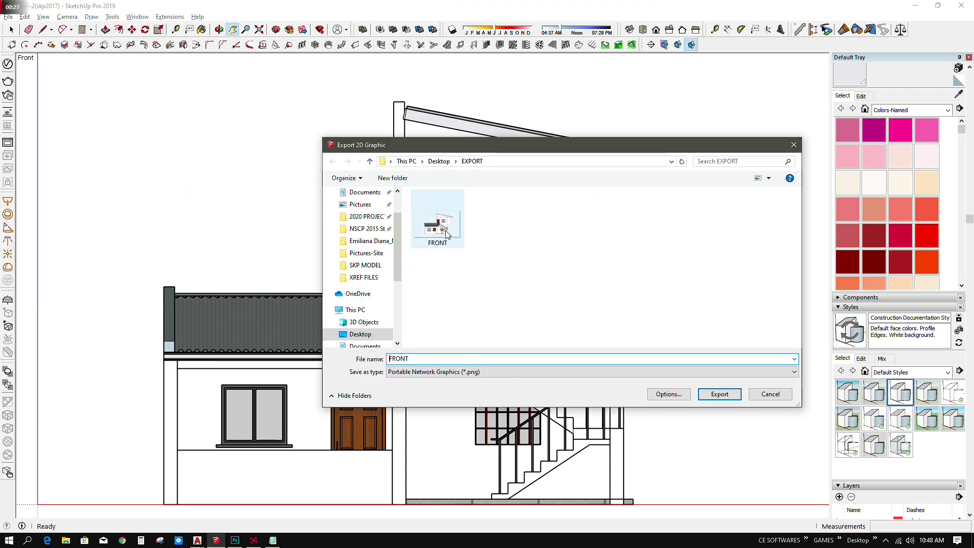
click(668, 394)
click(569, 324)
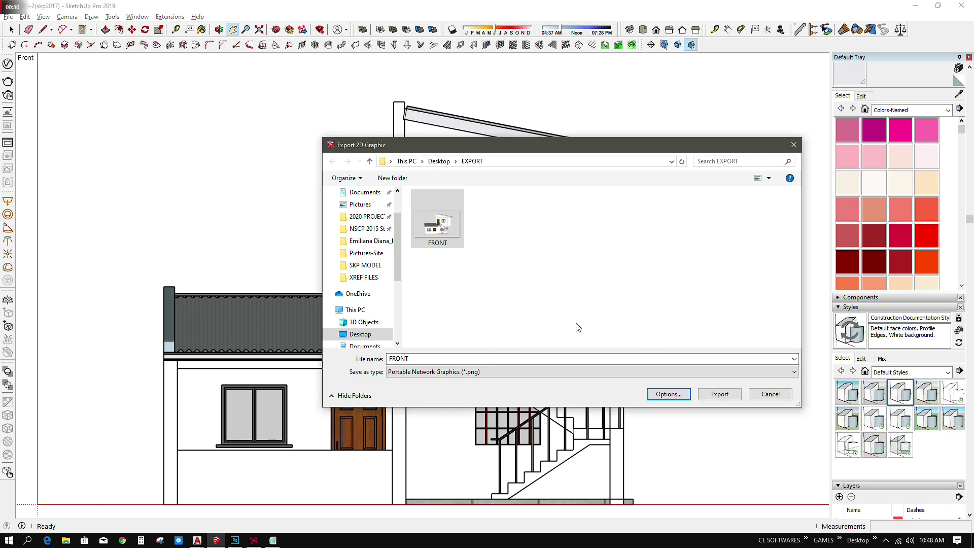
click(715, 394)
click(511, 272)
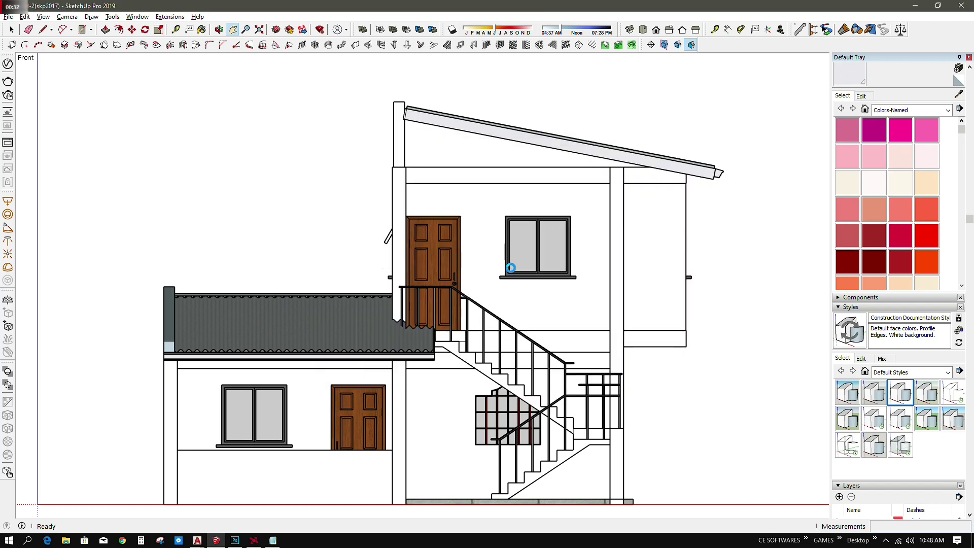
Highlight instruction 3 in the Notepad notes, and switch to Photoshop to close the previously opened FRONT.png.
click(273, 541)
drag(7, 116, 192, 118)
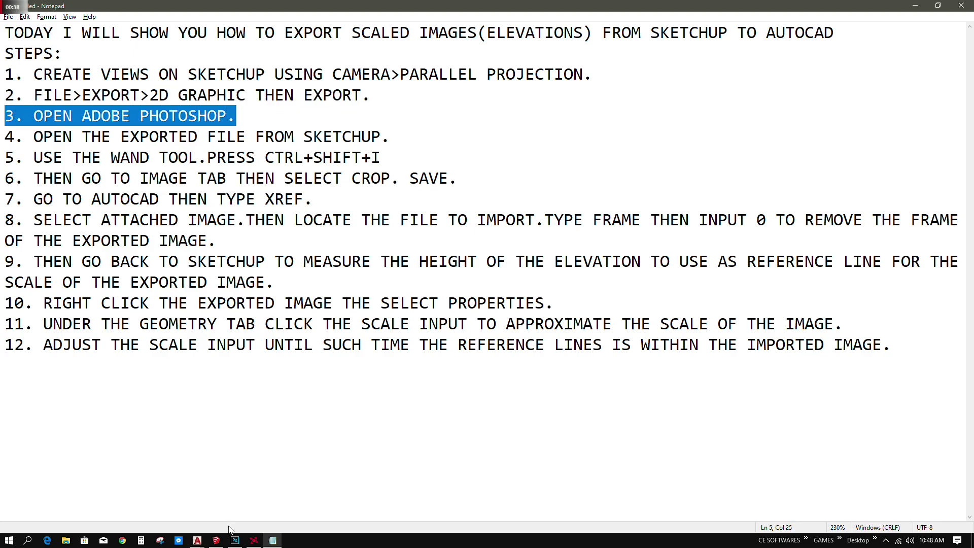
click(235, 541)
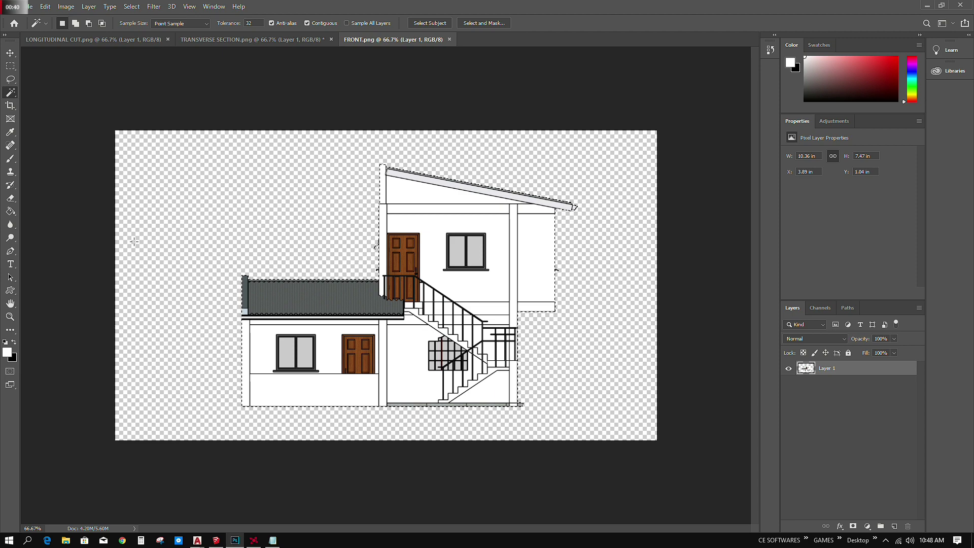
click(449, 39)
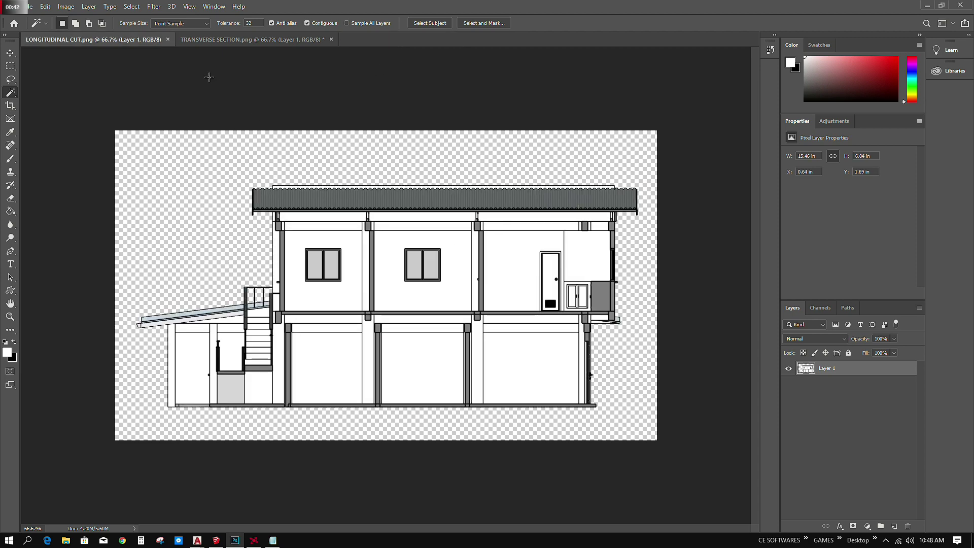
Highlight instruction 4 about opening the exported file in the Notepad notes and return to Photoshop.
click(274, 540)
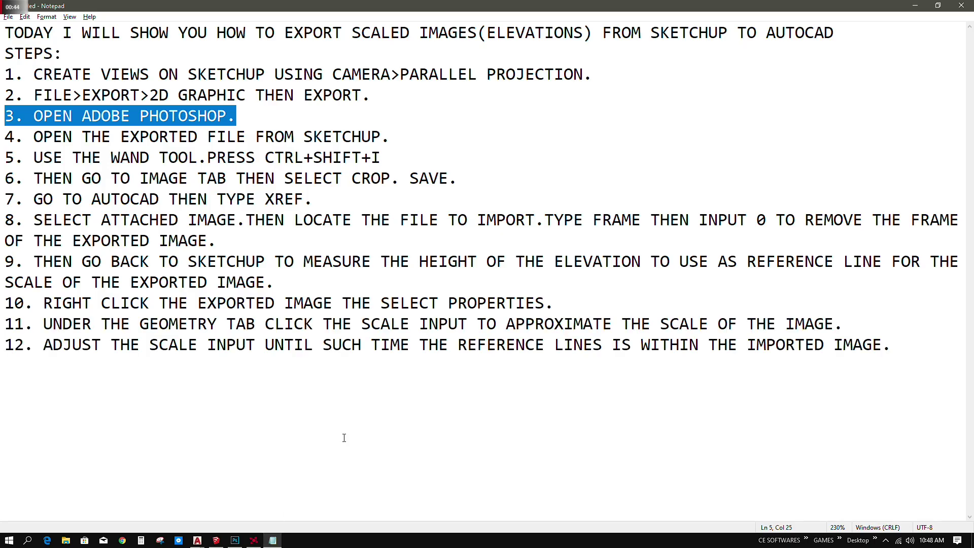
drag(2, 136, 363, 144)
key(alt+Tab)
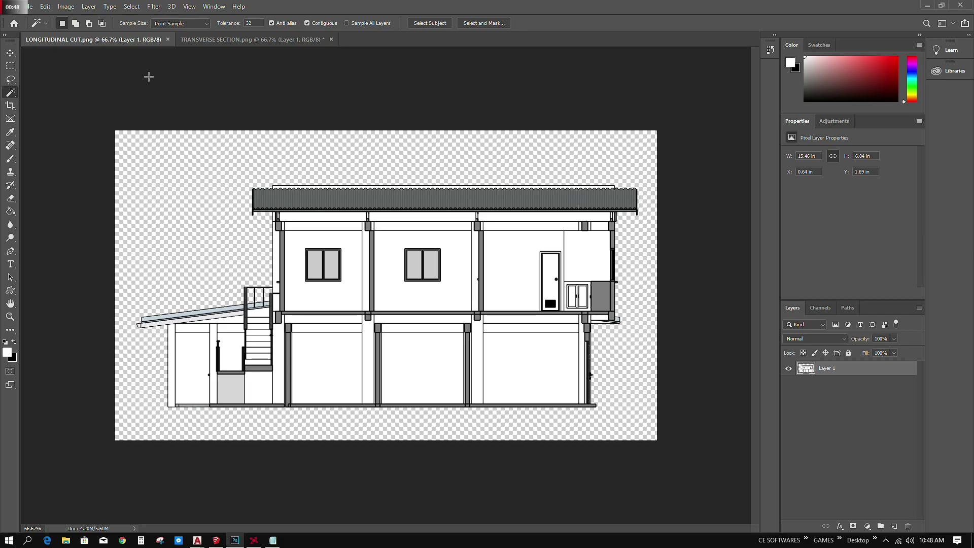
Open the exported FRONT image from the Desktop EXPORT folder in Photoshop.
click(36, 6)
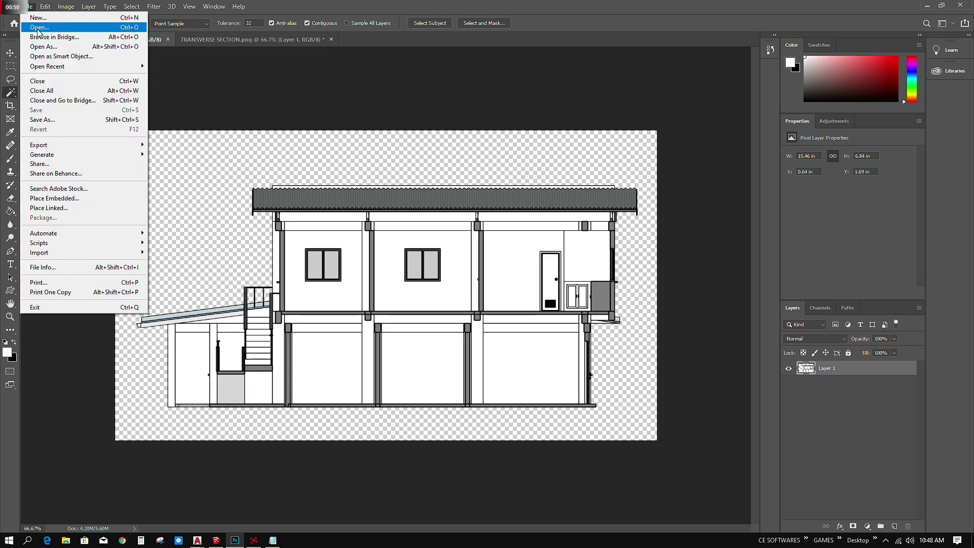
click(31, 28)
click(138, 84)
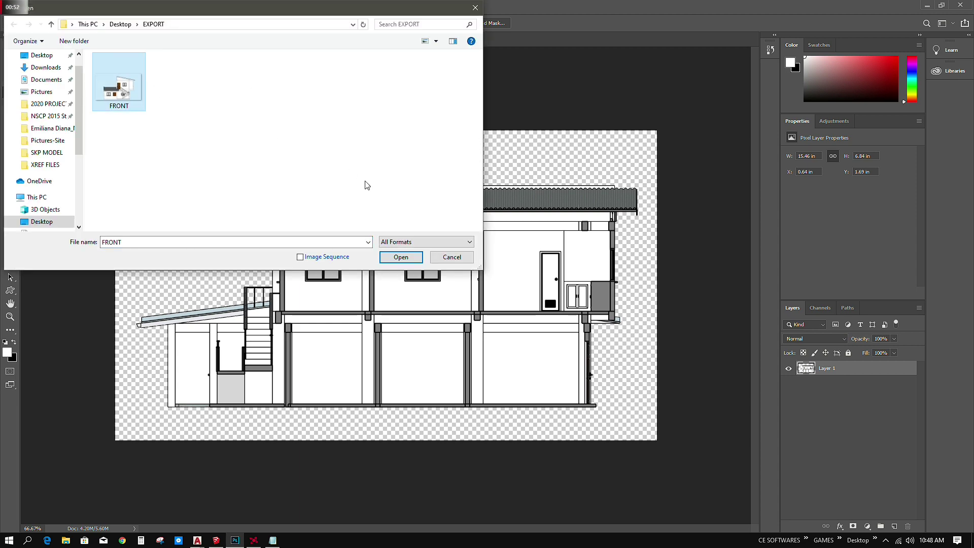
click(401, 256)
Highlight instruction 5 in Notepad, and in Photoshop invert the Magic Wand selection of FRONT.png's transparent background to select the house.
key(alt+Tab)
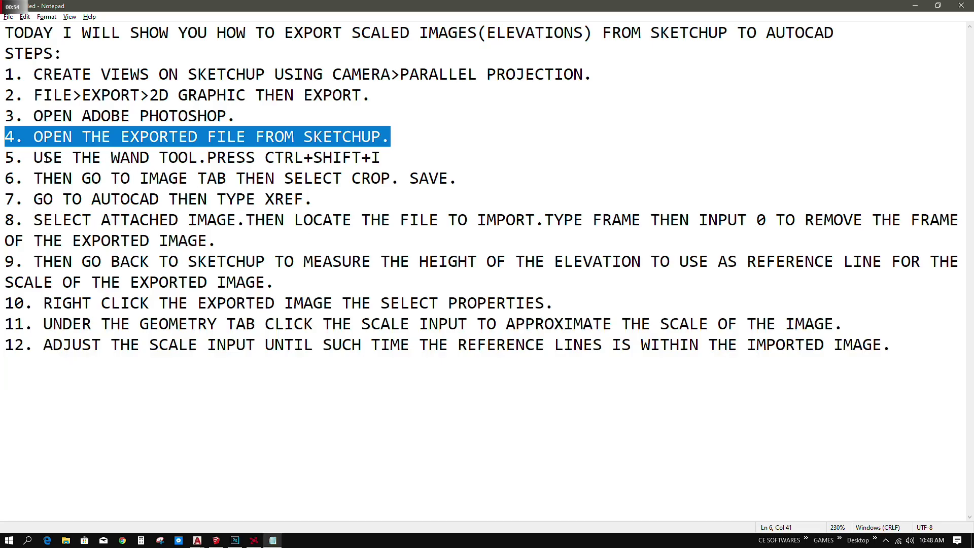
drag(1, 159, 372, 154)
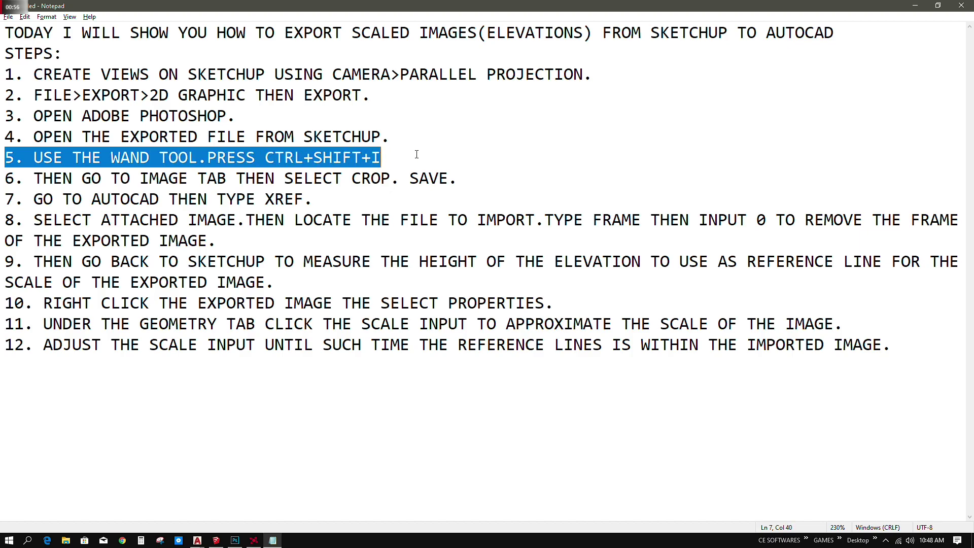
key(alt+Tab)
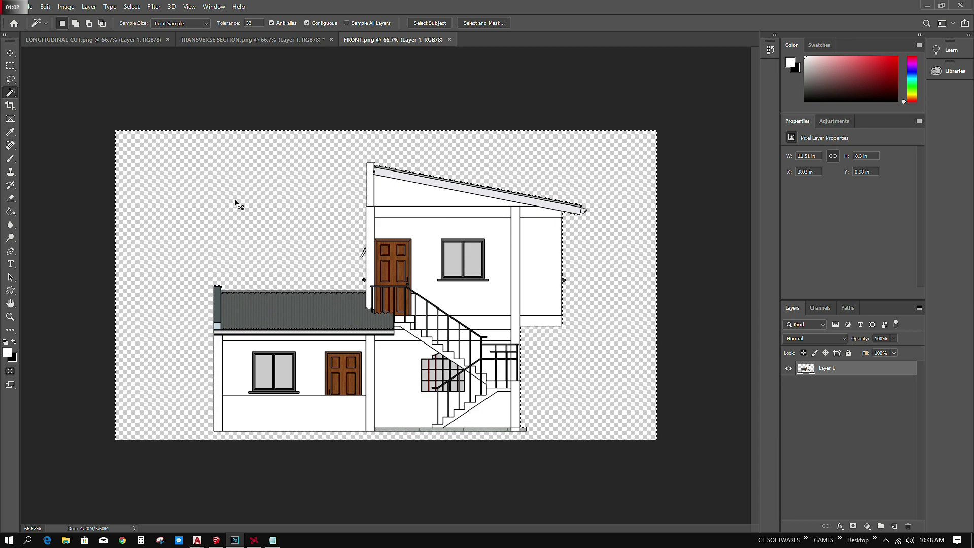
key(ctrl+shift+i)
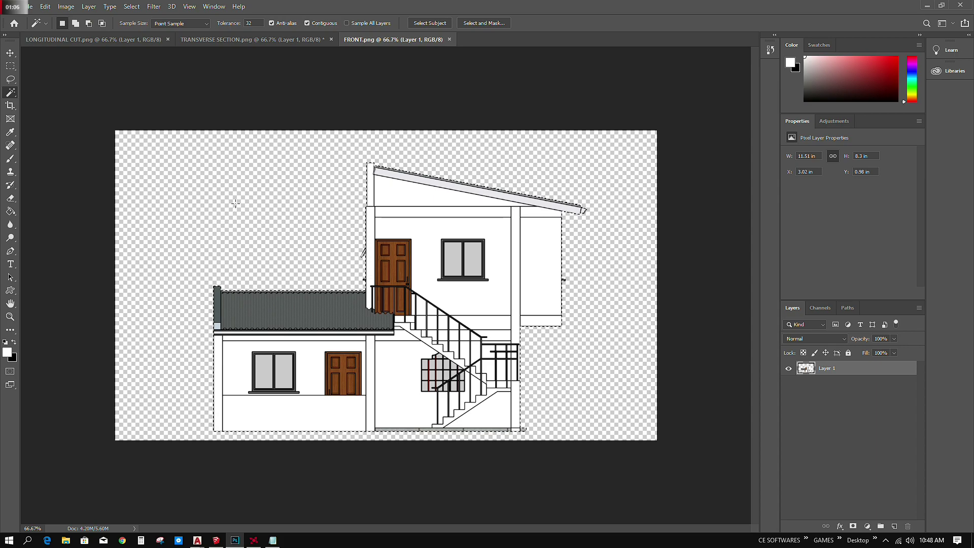
Highlight instruction 6 in the Notepad notes, and crop FRONT.png in Photoshop to the selected house elevation.
key(alt+Tab)
drag(6, 178, 412, 178)
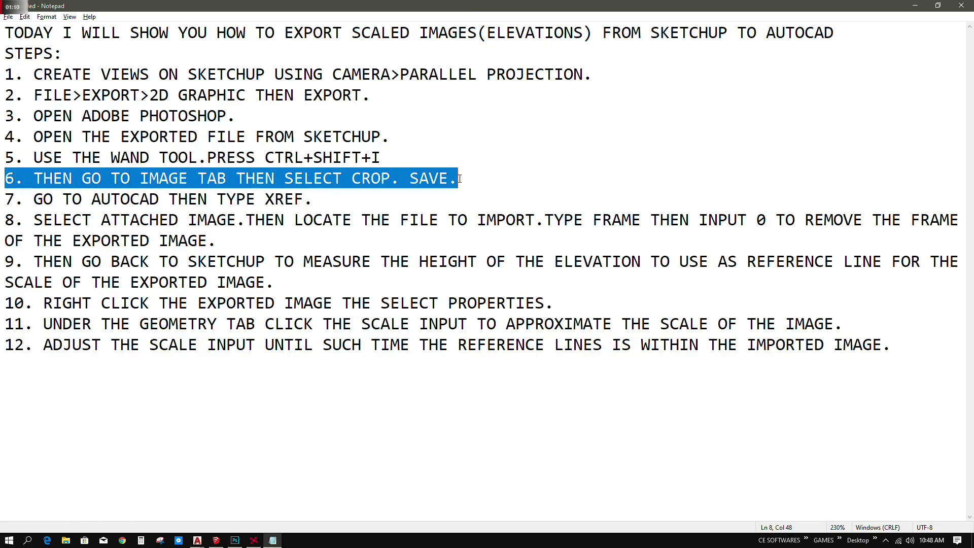
key(alt+Tab)
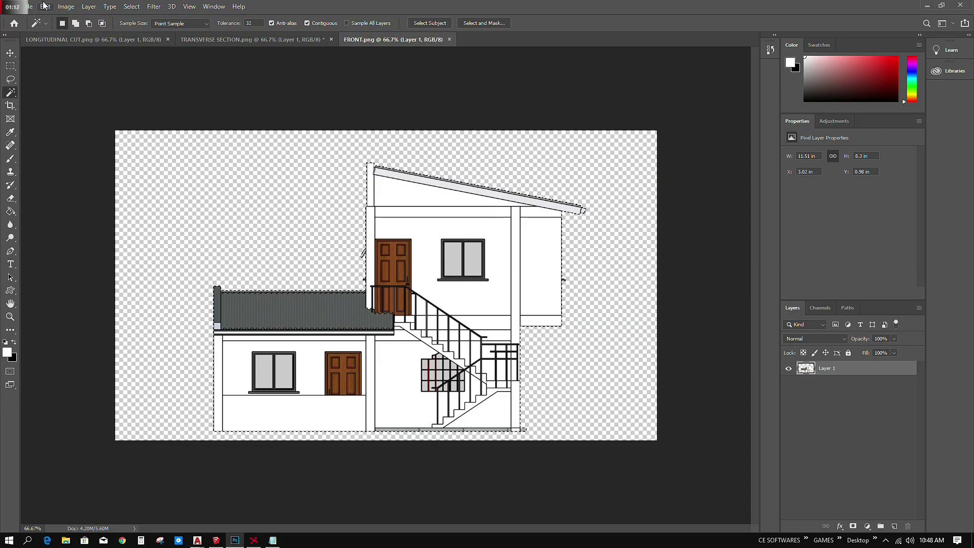
click(66, 7)
click(71, 112)
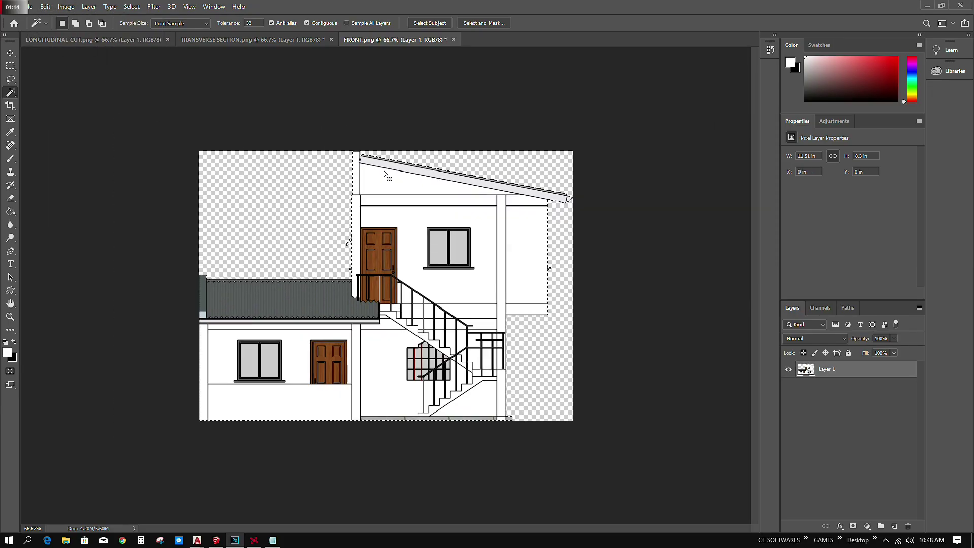
Save the cropped FRONT.png, close its document and minimize Photoshop.
click(30, 6)
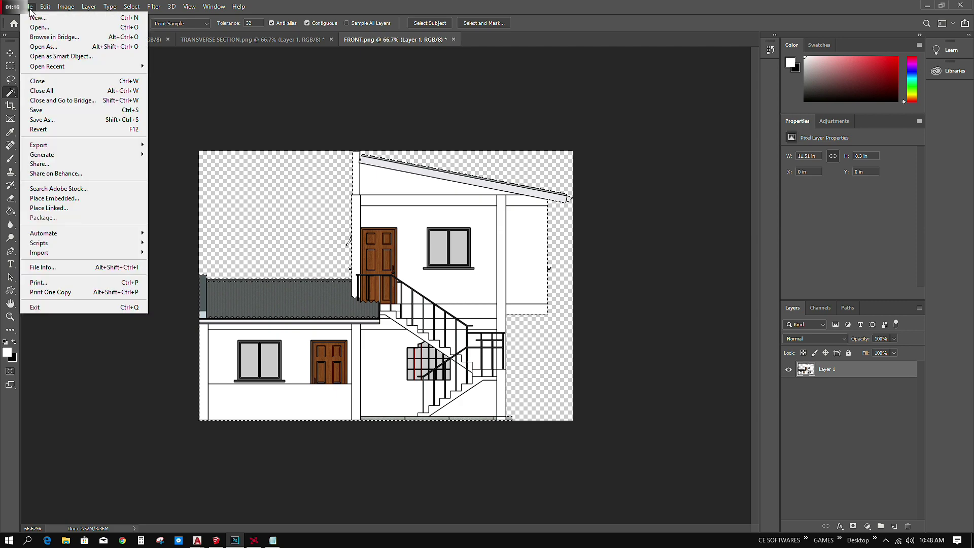
click(54, 111)
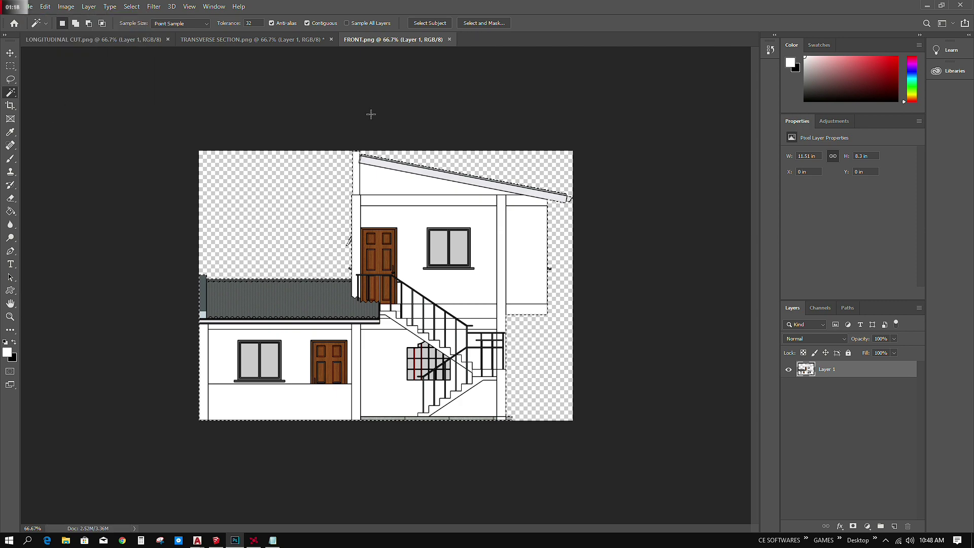
click(450, 39)
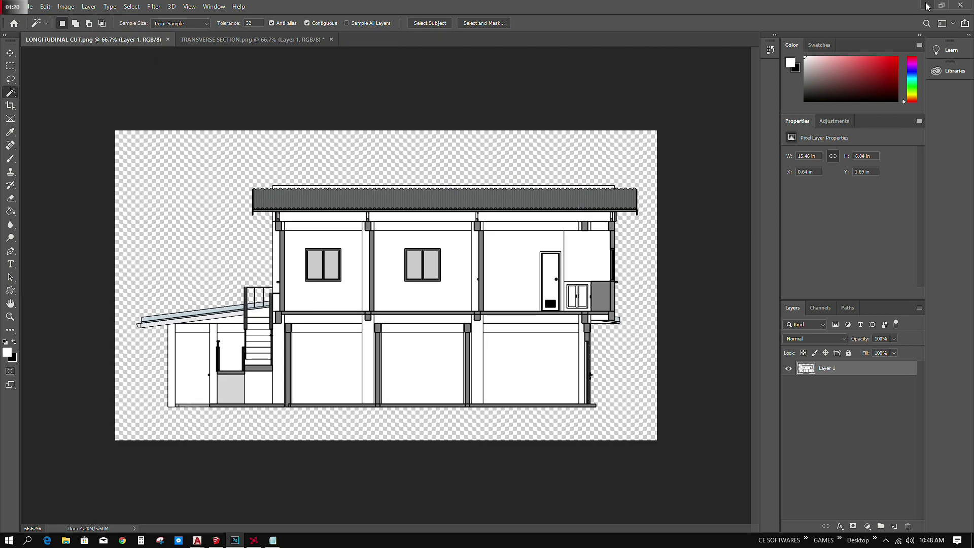
click(926, 5)
Highlight instruction 7 in Notepad, and switch to FORMAT.dwg in AutoCAD to open the External References palette with XREF.
drag(6, 201, 310, 200)
key(alt+Tab)
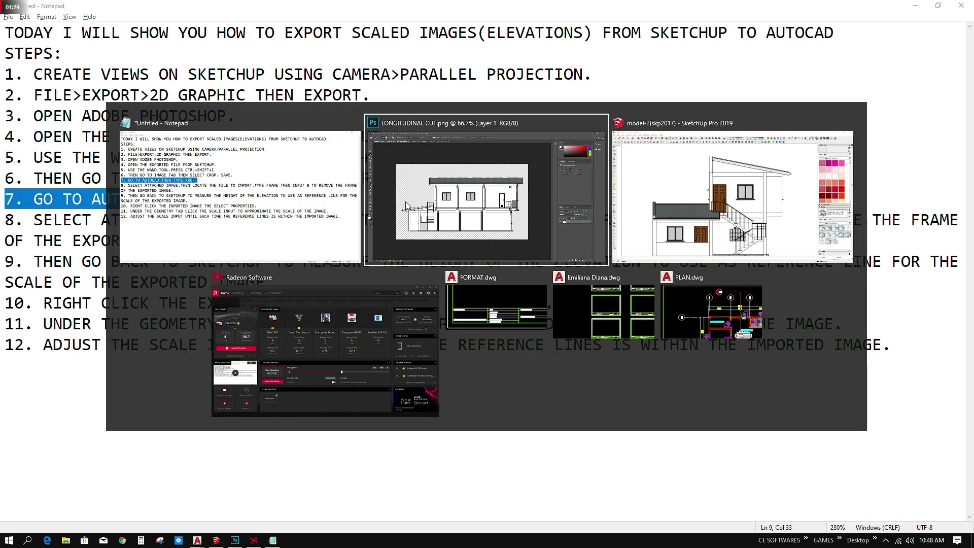
click(499, 308)
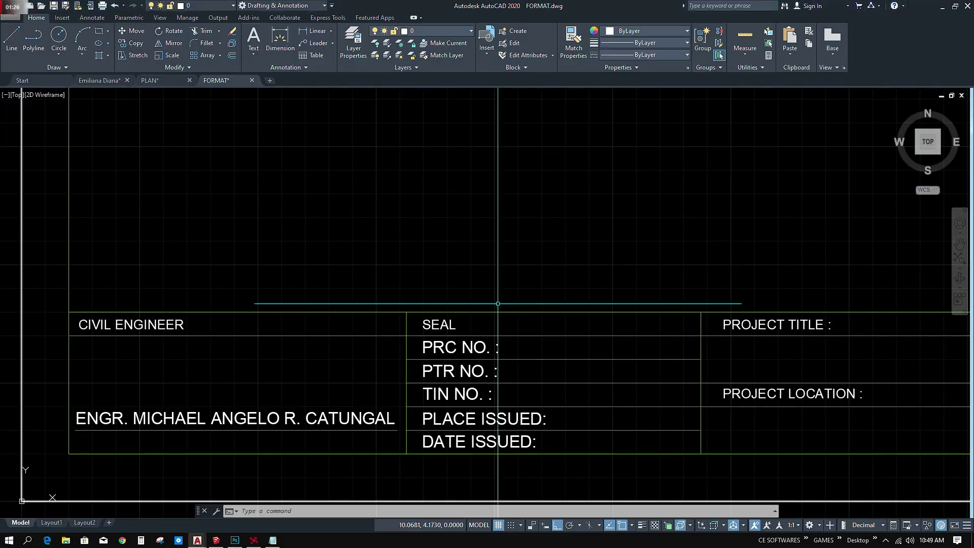
text(xREF)
key(Return)
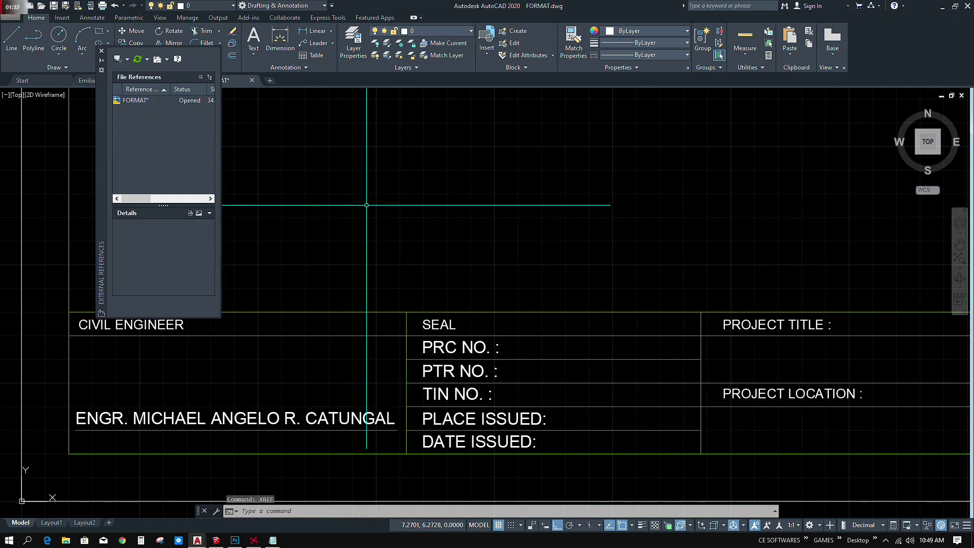
Highlight the part of instruction 8 about attaching and locating the image in Notepad, and return to AutoCAD.
key(alt+Tab)
click(390, 184)
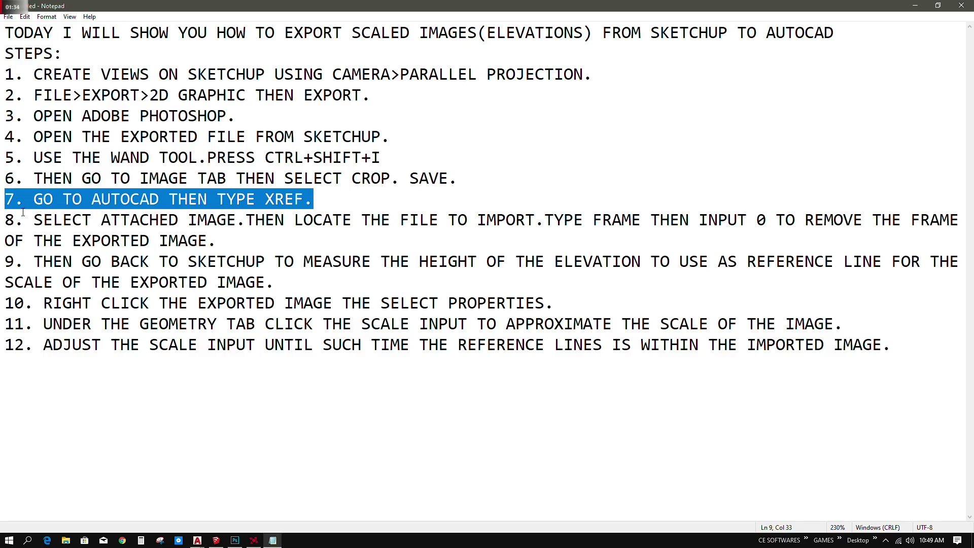
drag(6, 221, 535, 221)
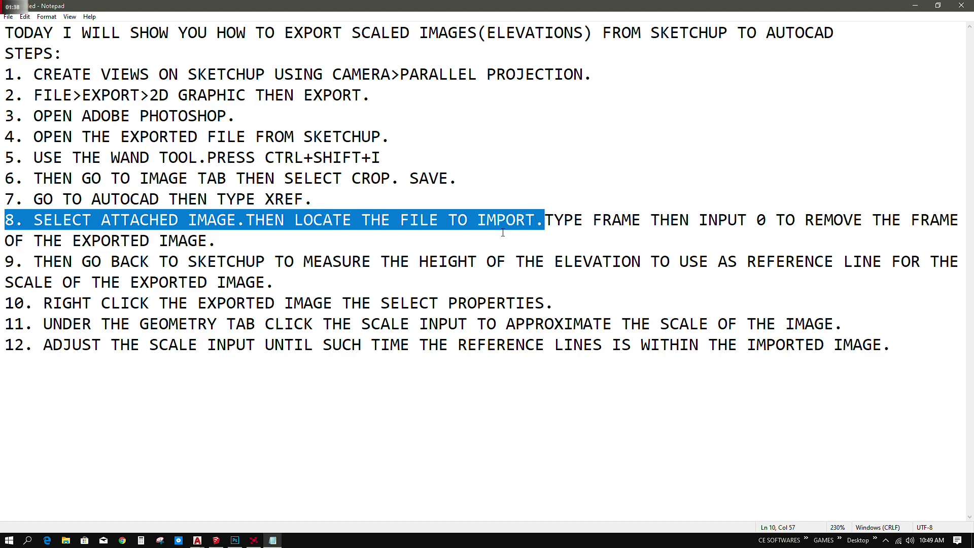
key(alt+Tab)
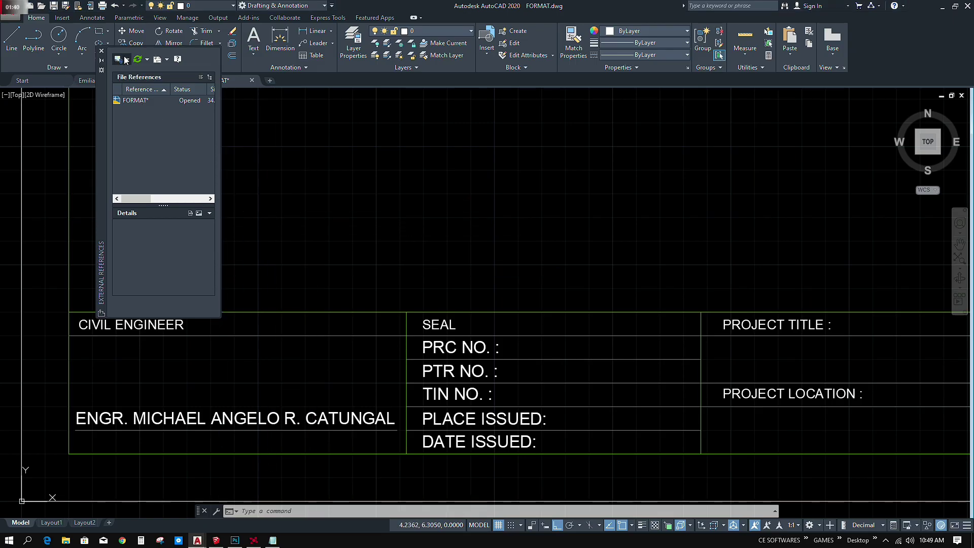
Attach the FRONT image with a relative path, specifying its insertion point and scale on-screen above the title block.
click(126, 60)
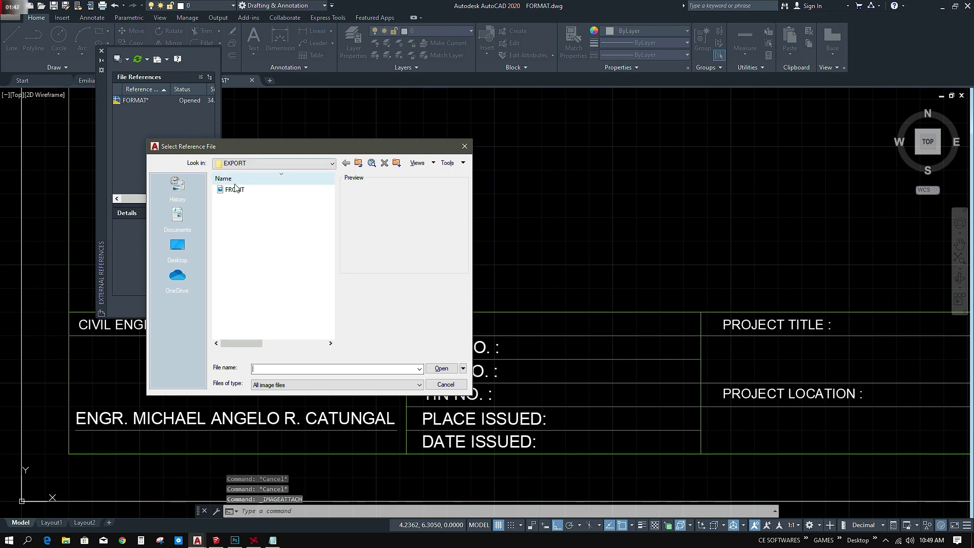
click(235, 190)
click(441, 370)
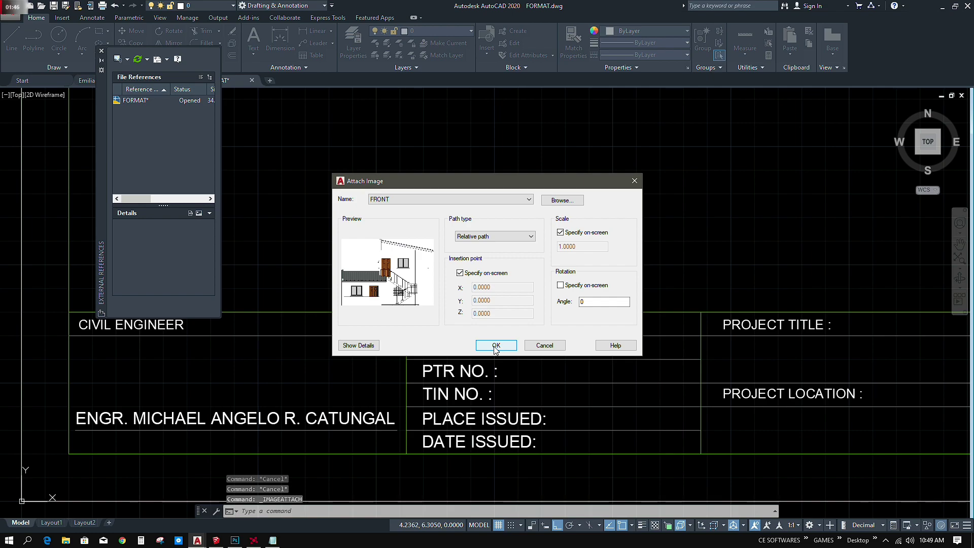
click(495, 345)
scroll(352, 215, down, 3)
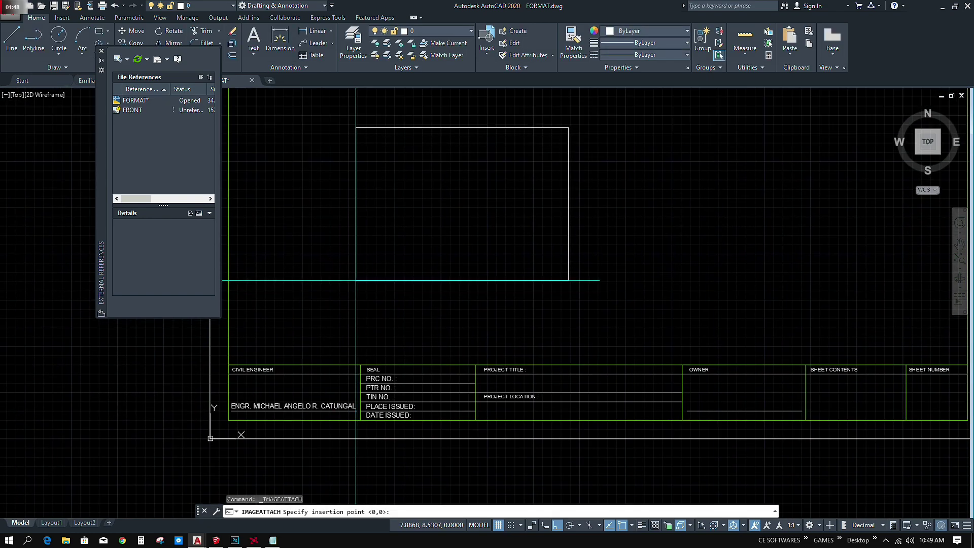
click(340, 276)
click(358, 277)
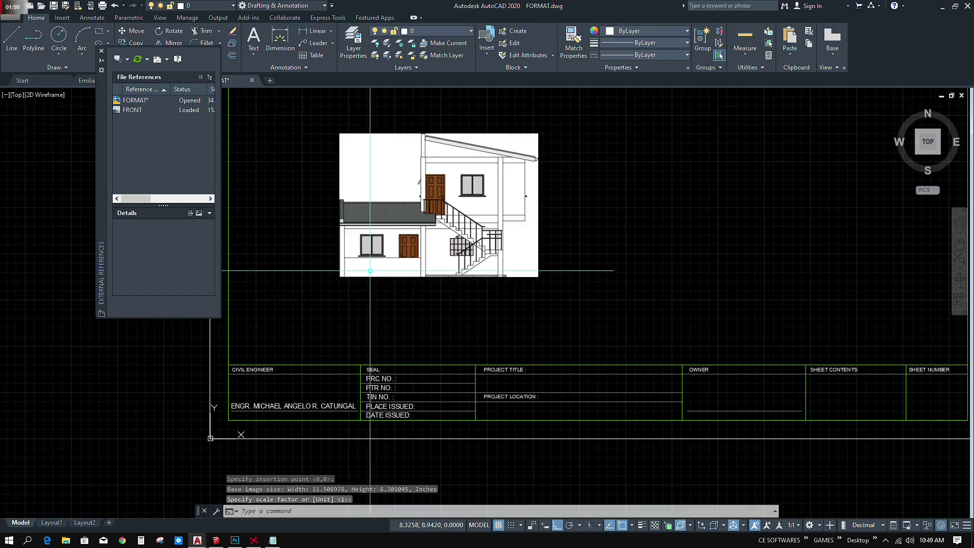
scroll(517, 203, up, 2)
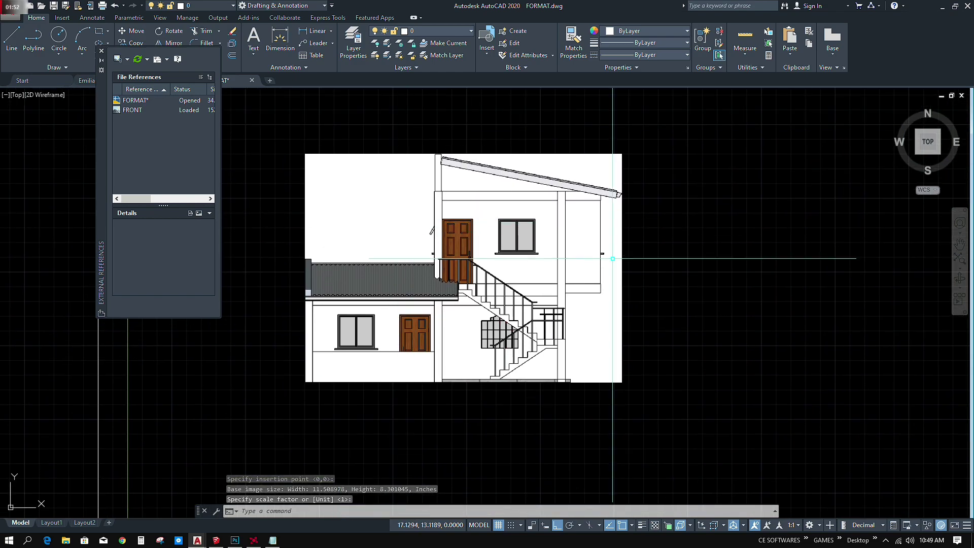
Highlight the part of instruction 8 about typing FRAME and entering 0 in Notepad, and return to FORMAT.dwg in AutoCAD.
key(alt+Tab)
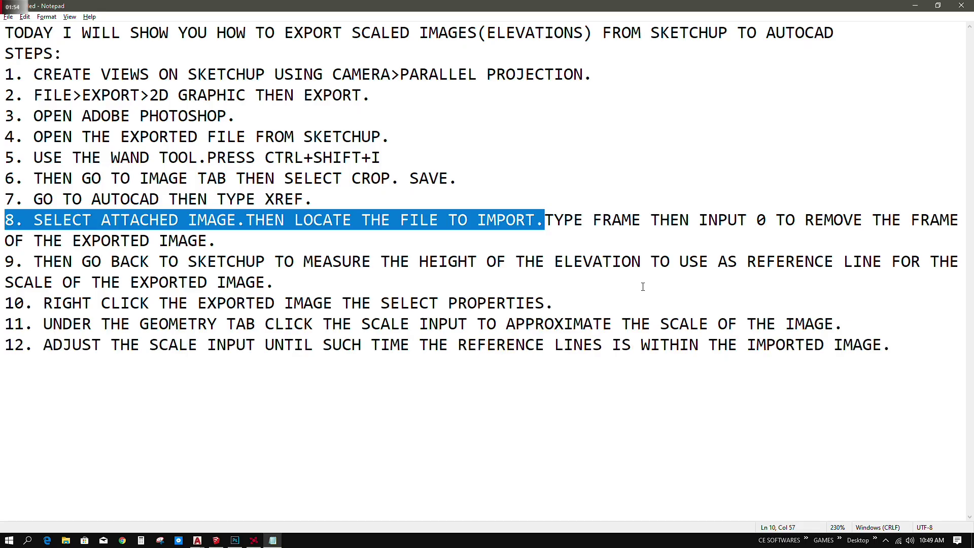
drag(546, 221, 219, 239)
key(alt+Tab)
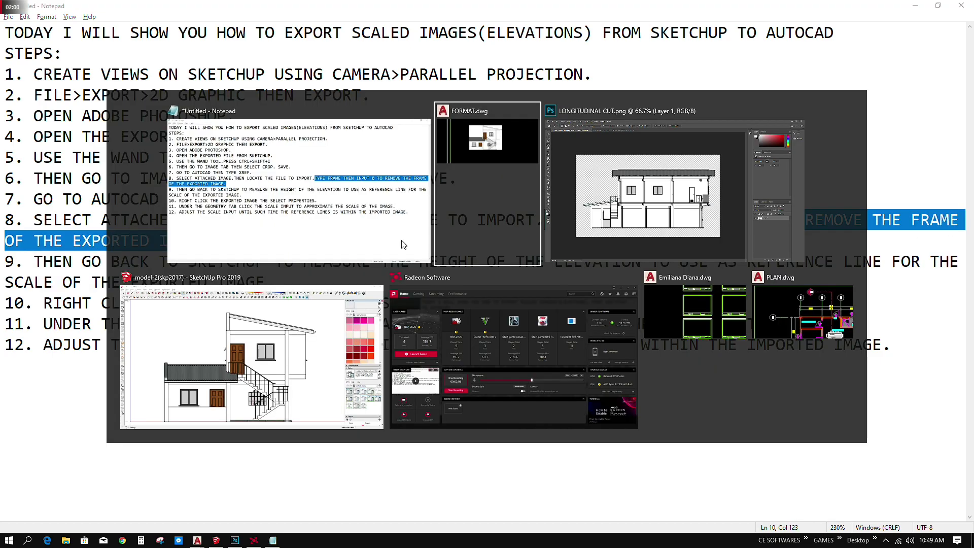
Select the FRONT image, move the External References palette clear of the image options, and turn on background transparency.
click(695, 286)
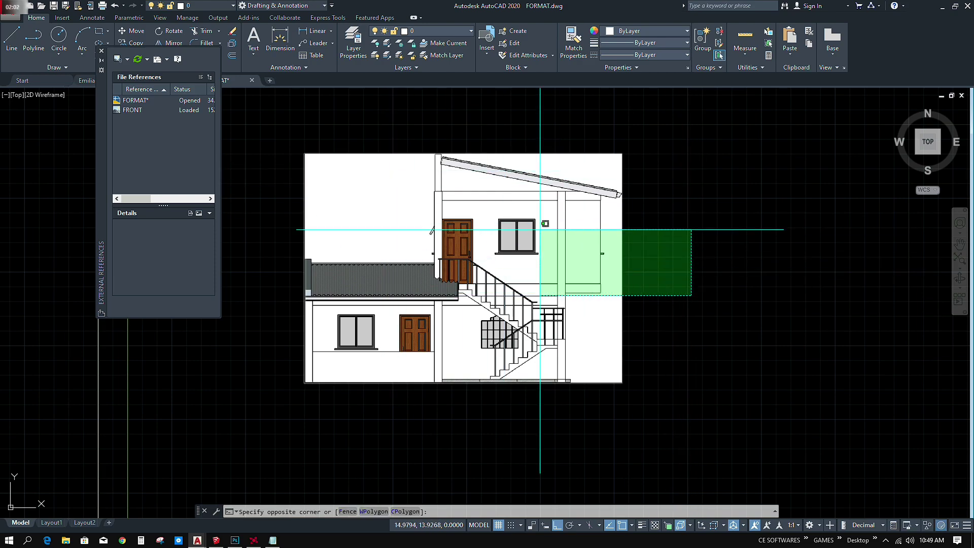
click(544, 211)
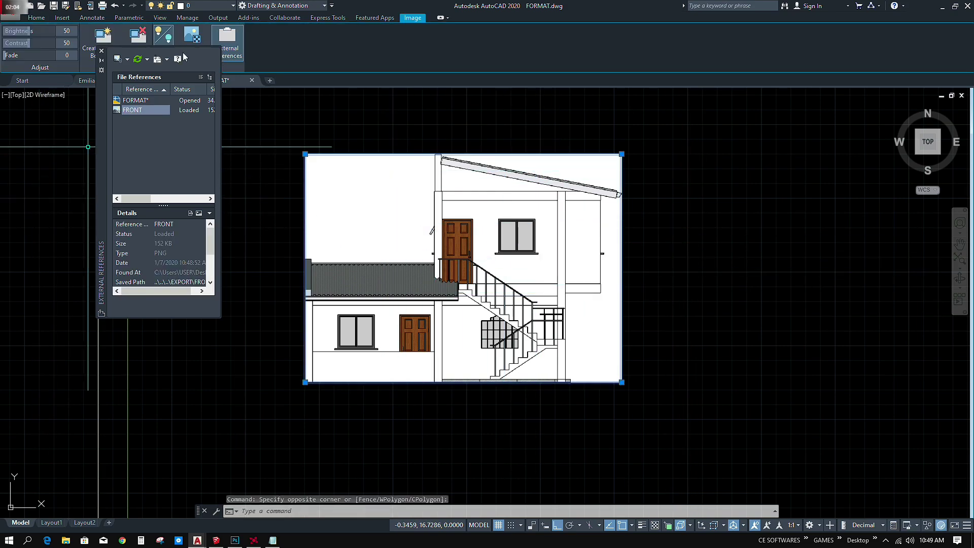
drag(98, 99, 54, 172)
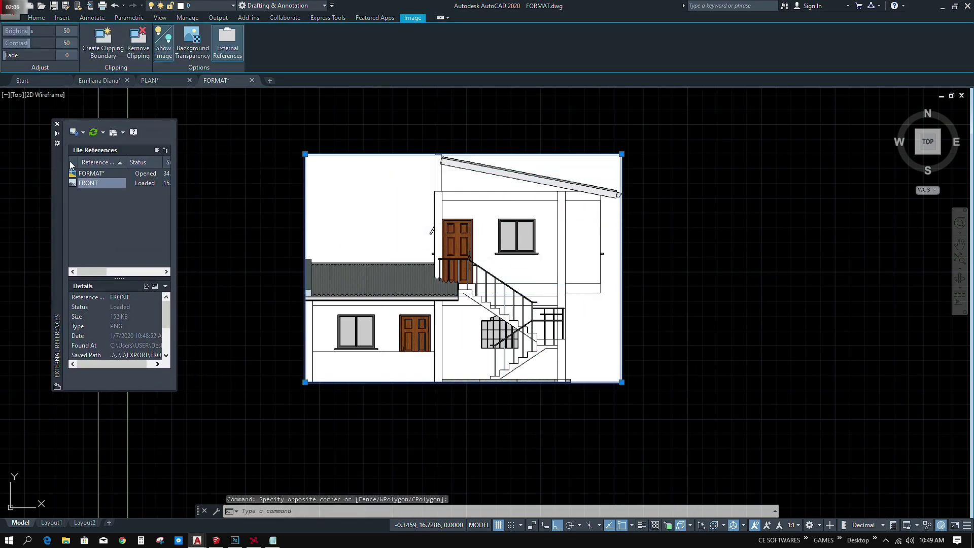
click(201, 34)
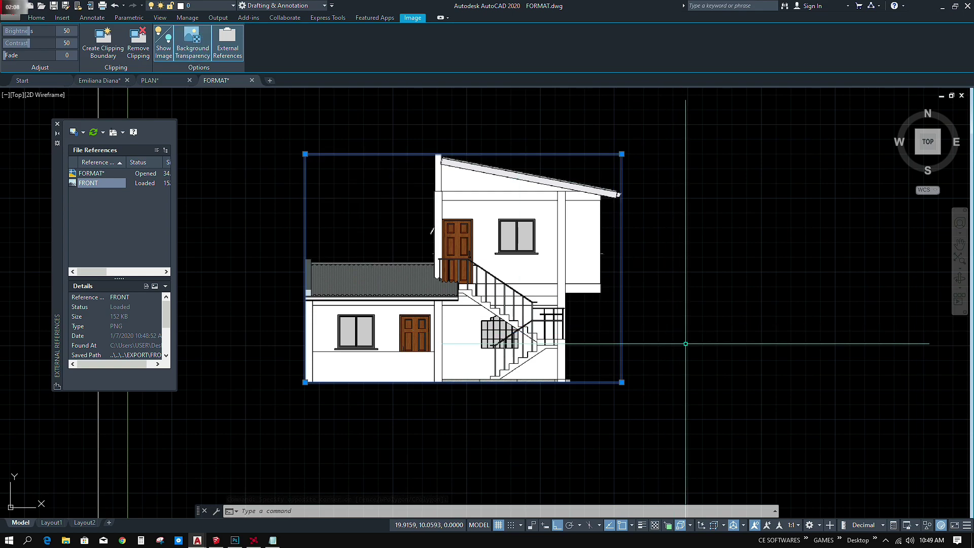
Set the FRAME variable to 0 to hide the image's frame, and check the image by selecting and deselecting it.
text(FRAME)
key(Return)
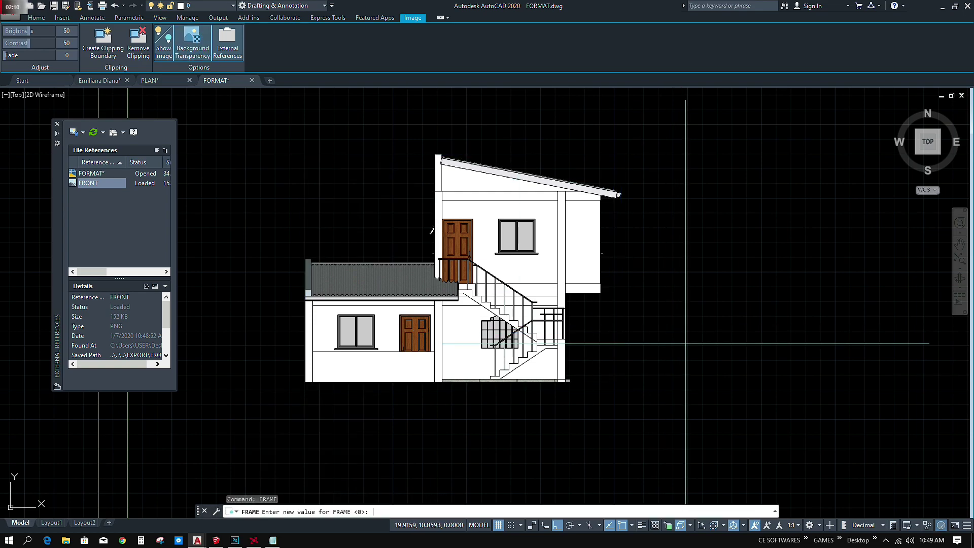
text(0)
key(Return)
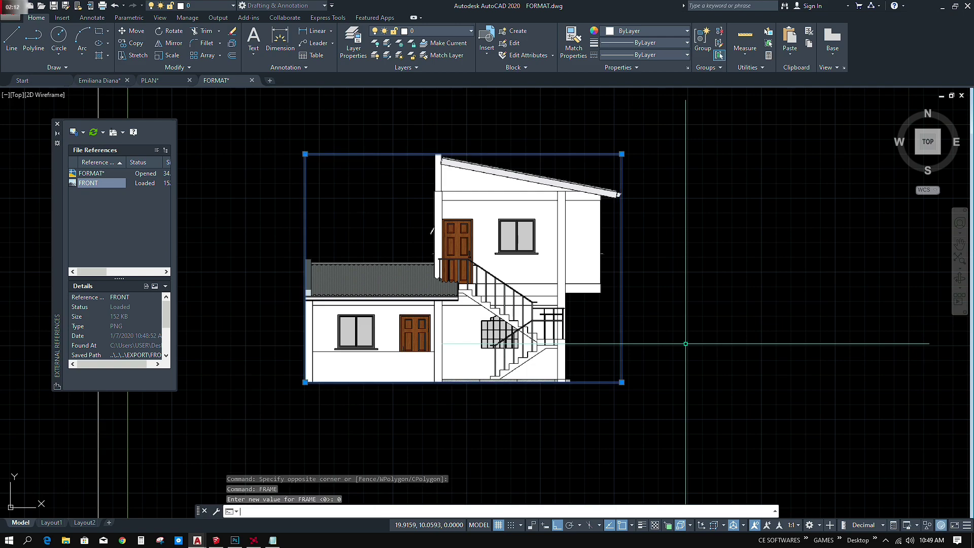
key(Escape)
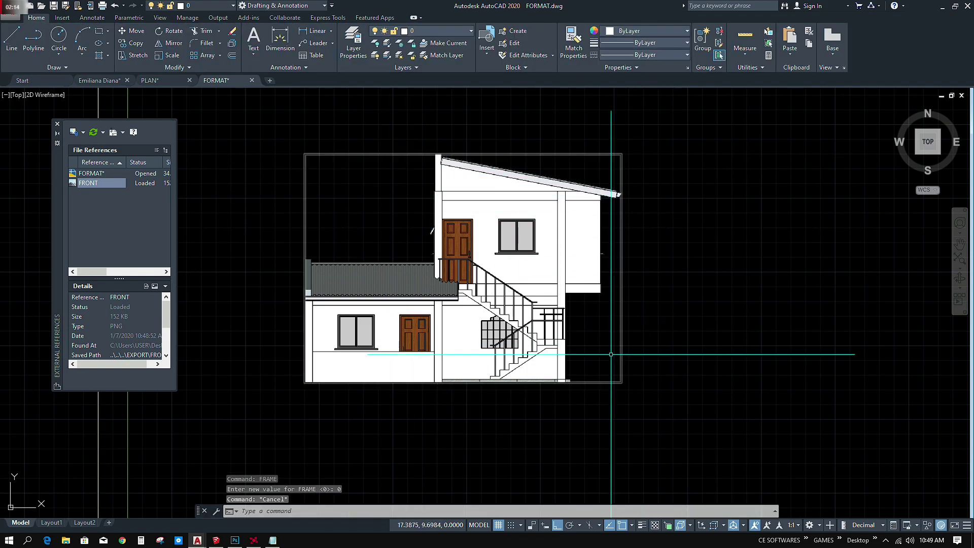
click(675, 415)
click(568, 372)
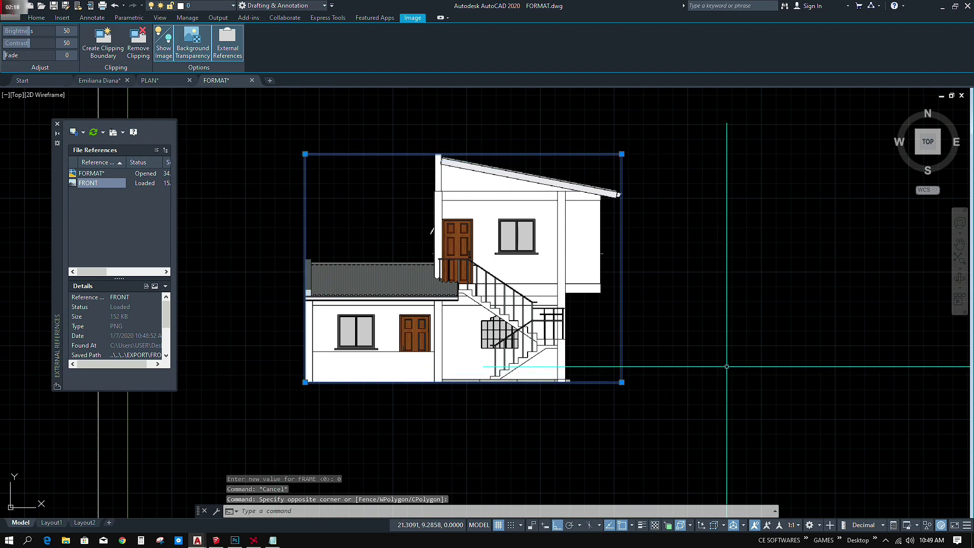
key(Escape)
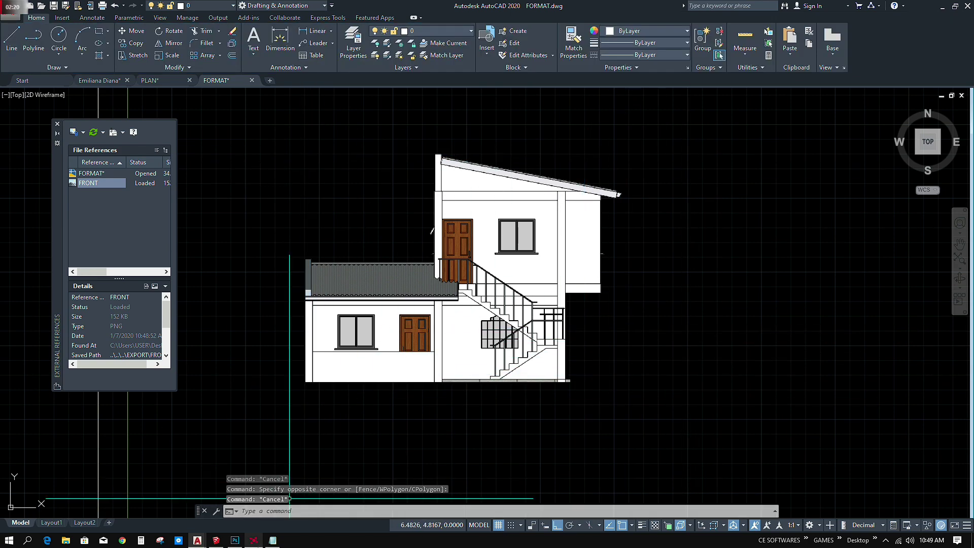
Highlight instruction 9 in Notepad, and dimension the front elevation's overall height in SketchUp, placing the dimension beside the house.
click(272, 540)
drag(6, 261, 763, 277)
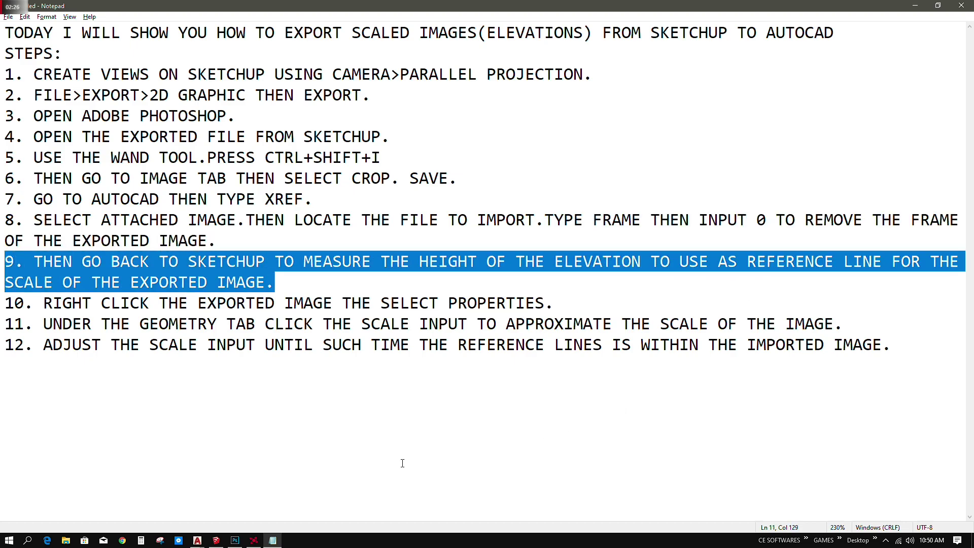
click(216, 541)
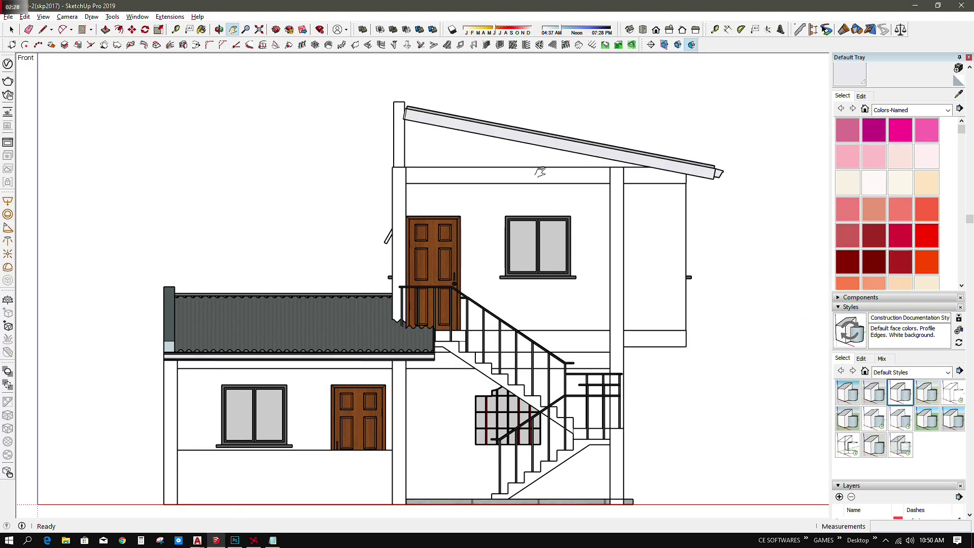
click(727, 30)
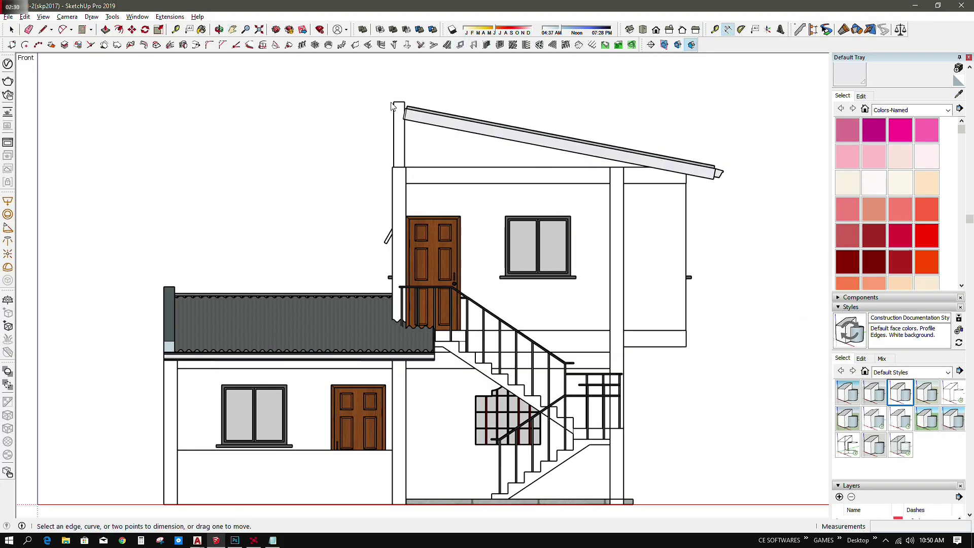
click(163, 504)
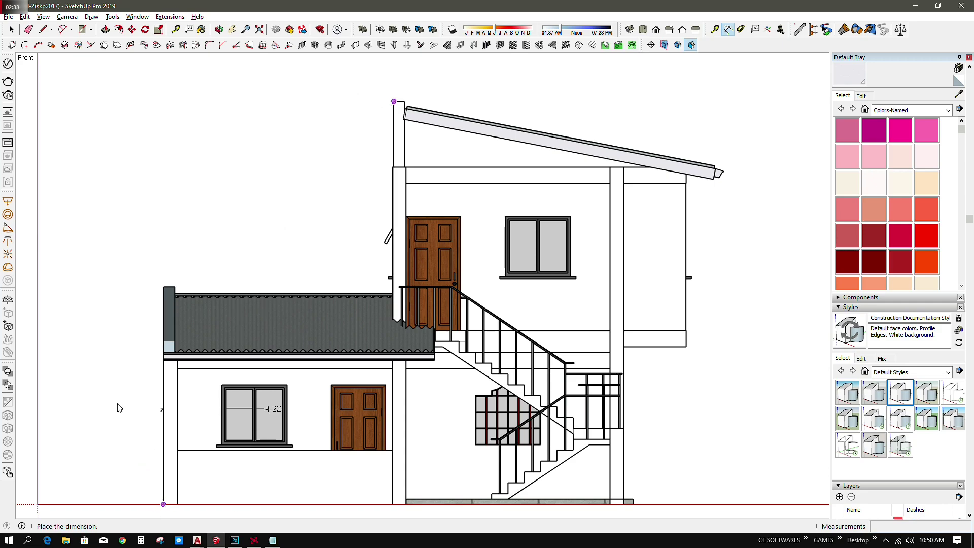
click(73, 504)
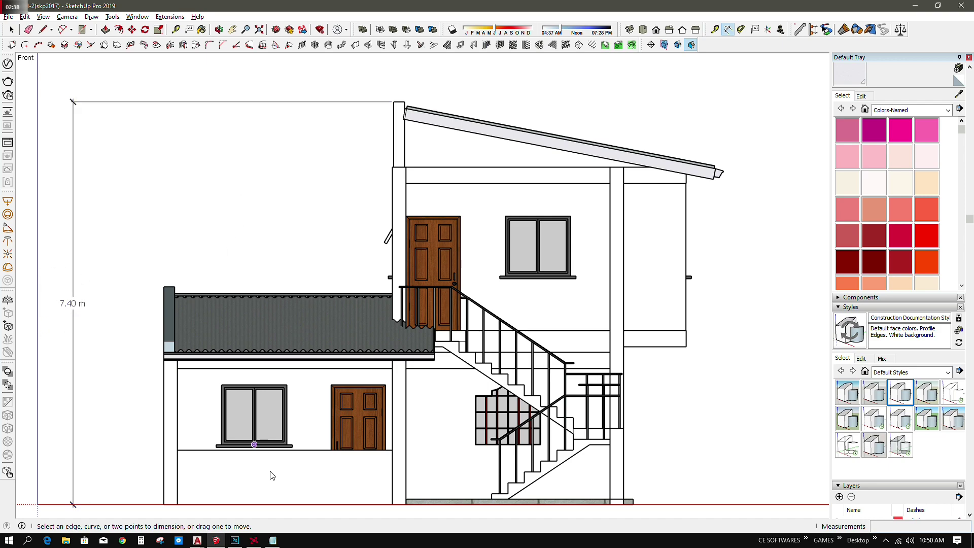
In FORMAT.dwg in AutoCAD, draw reference lines around the elevation: a horizontal base line, a 7.4 vertical and a horizontal top line.
click(198, 541)
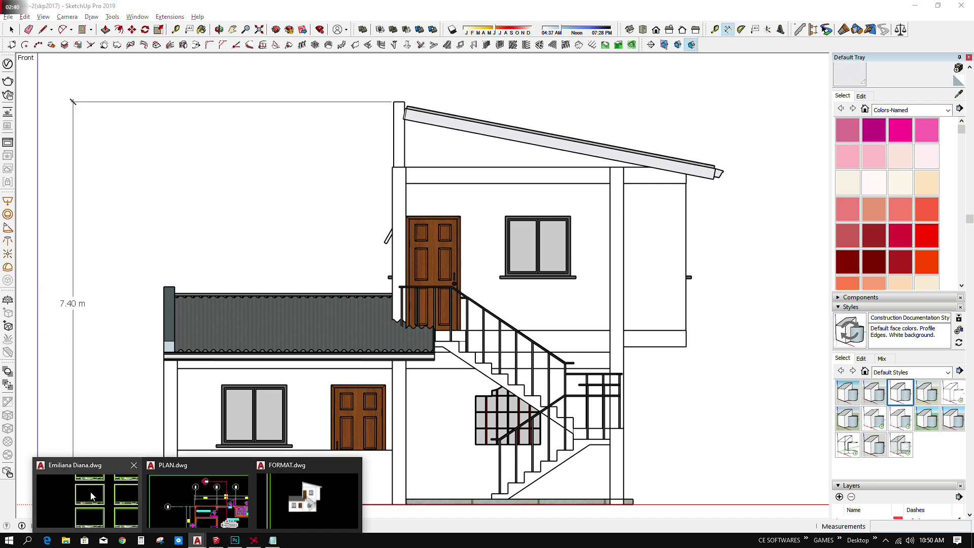
click(273, 493)
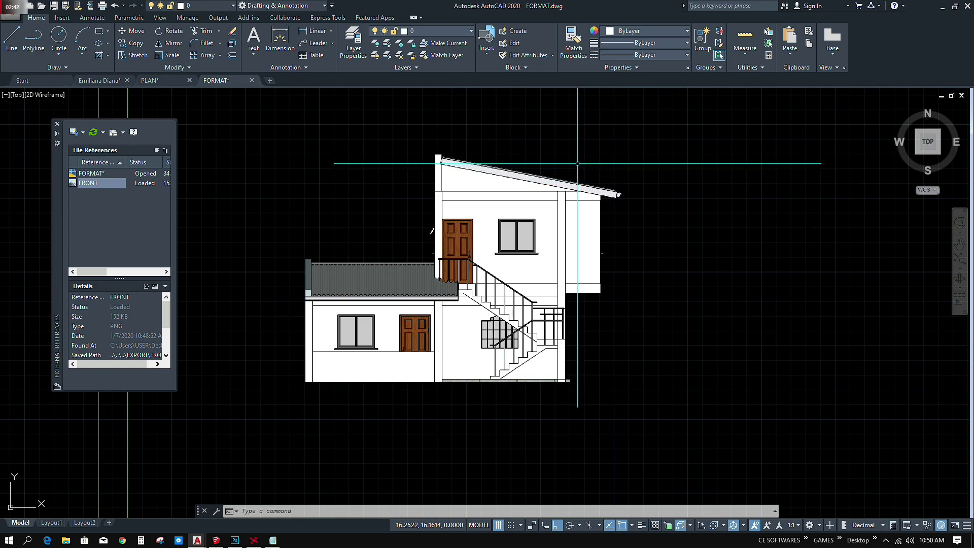
text(L)
key(Return)
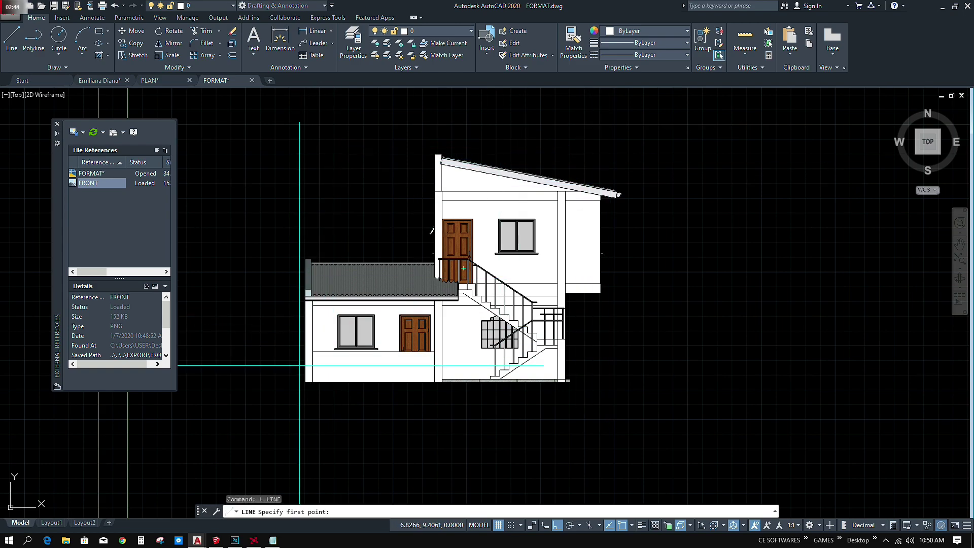
click(277, 395)
click(818, 396)
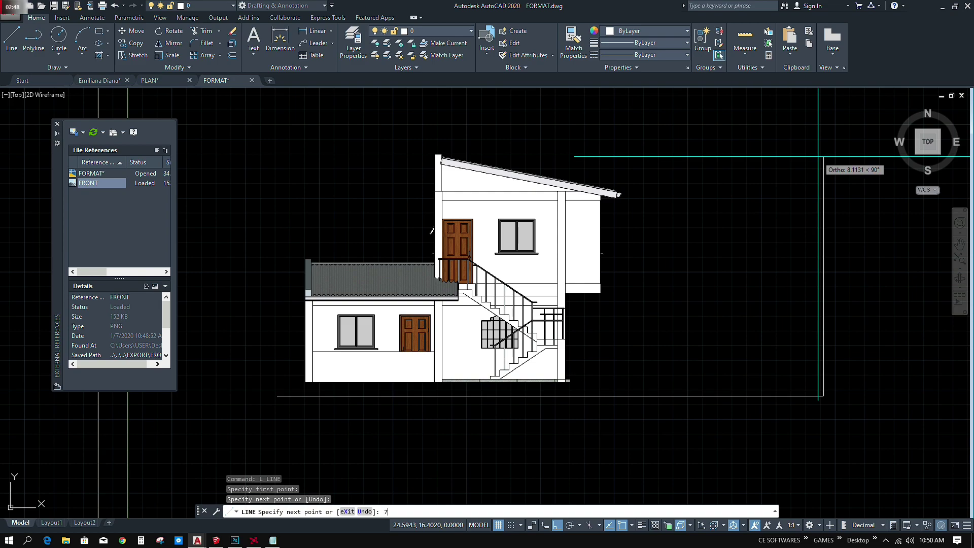
text(7.4)
key(Return)
click(239, 256)
key(Escape)
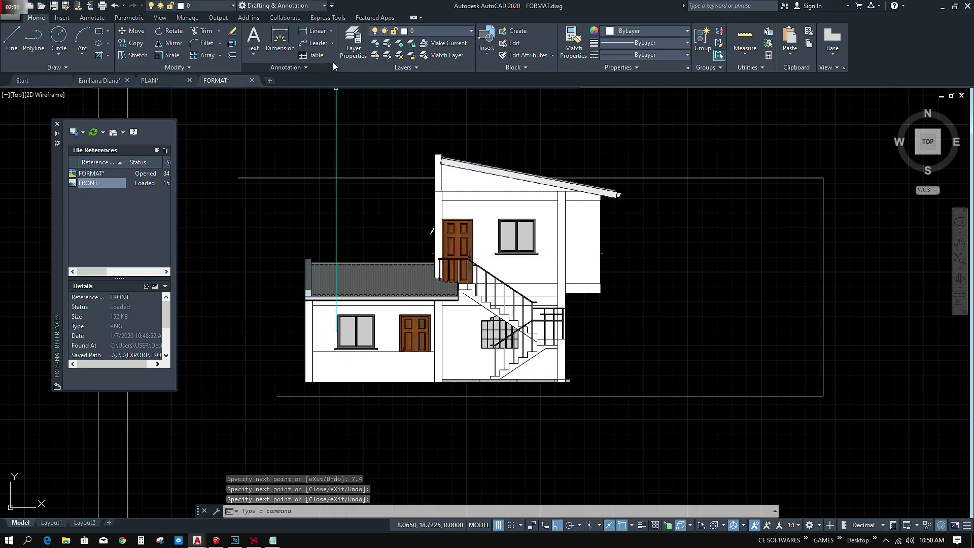
Add a linear dimension to the vertical reference line, placed outside the reference lines.
click(314, 31)
click(823, 178)
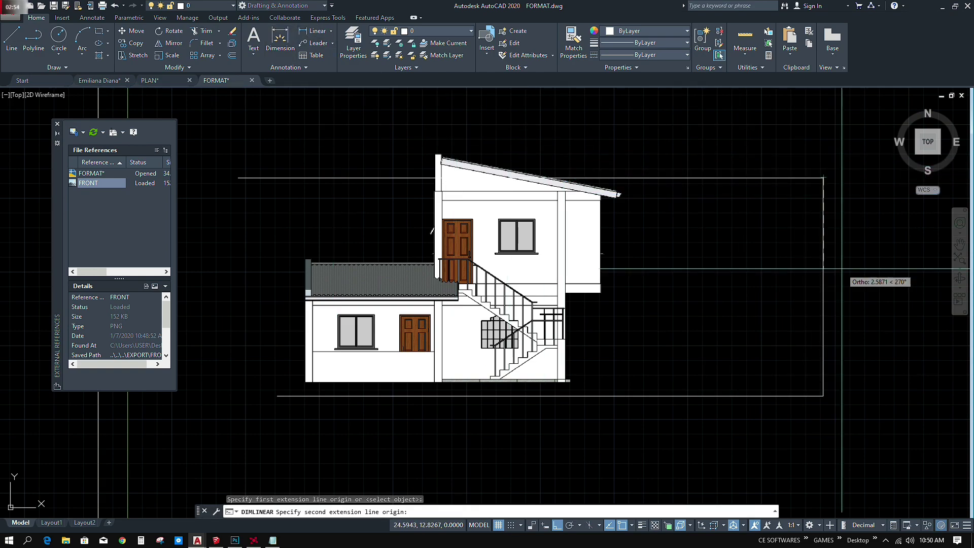
click(823, 396)
click(859, 284)
Move the elevation image by its lower-left corner onto the left end of the base reference line, with Ortho off.
scroll(859, 284, up, 5)
middle_drag(821, 310, 712, 318)
scroll(712, 318, down, 5)
mouse_move(541, 298)
middle_down()
mouse_move(657, 298)
mouse_move(754, 331)
middle_up()
click(754, 331)
click(495, 250)
text(m)
key(Return)
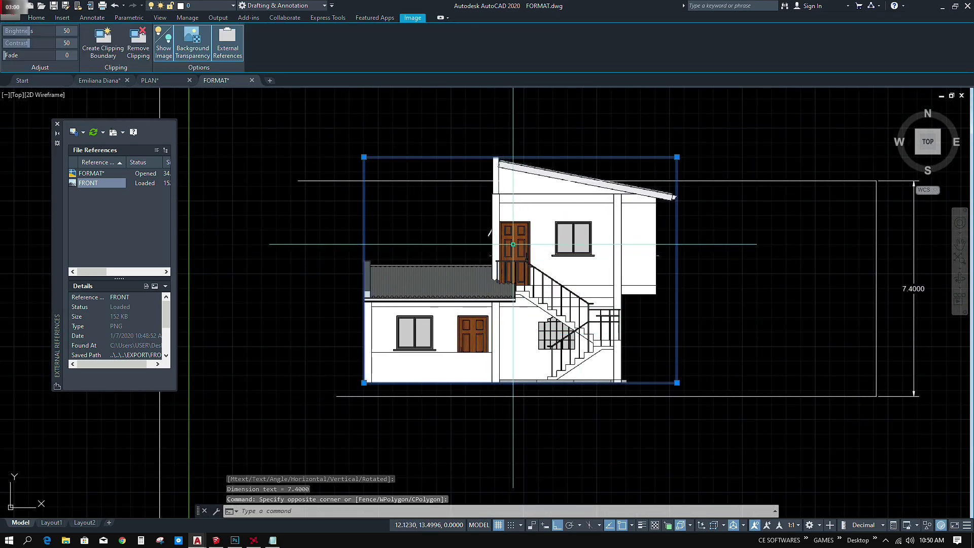
click(366, 377)
scroll(363, 380, up, 5)
middle_drag(363, 380, 476, 289)
key(F8)
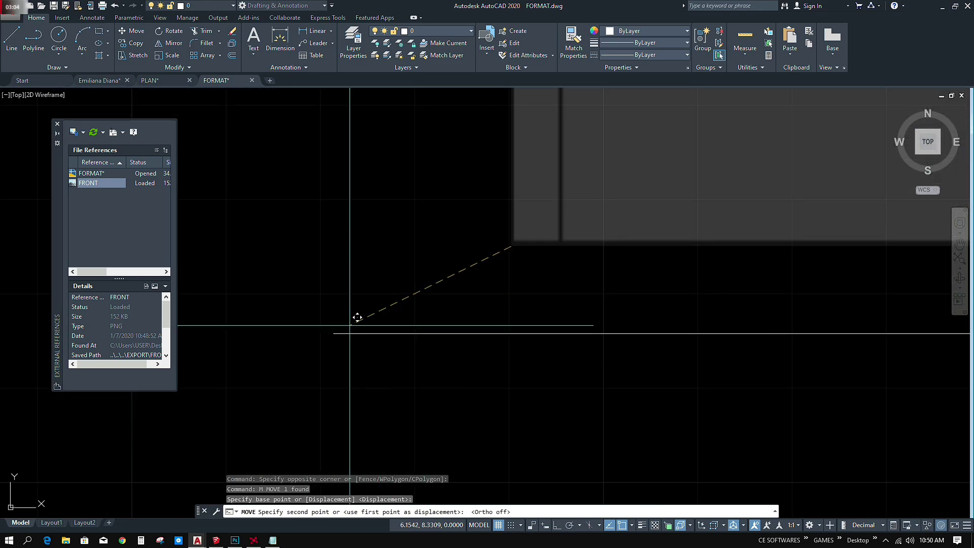
click(334, 333)
scroll(303, 345, down, 3)
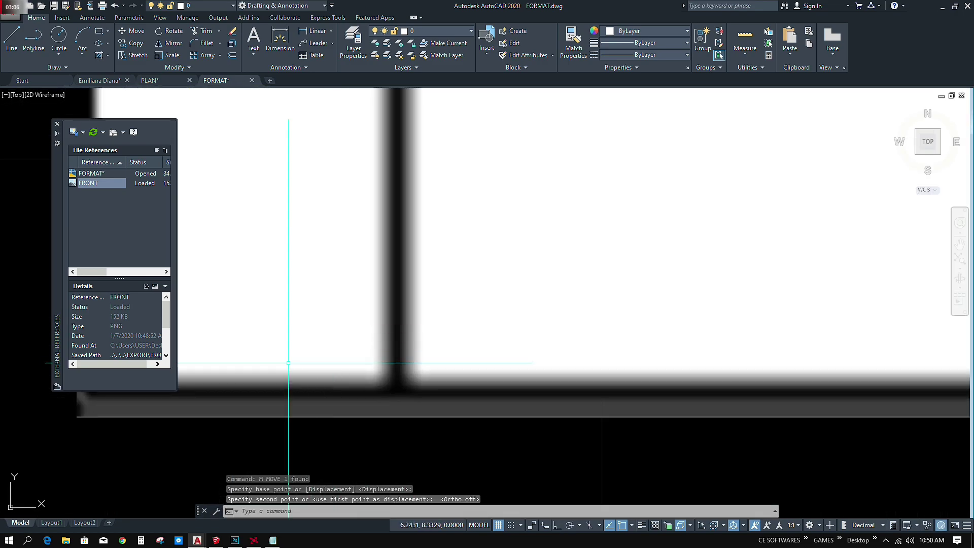
scroll(304, 345, down, 5)
scroll(331, 291, up, 3)
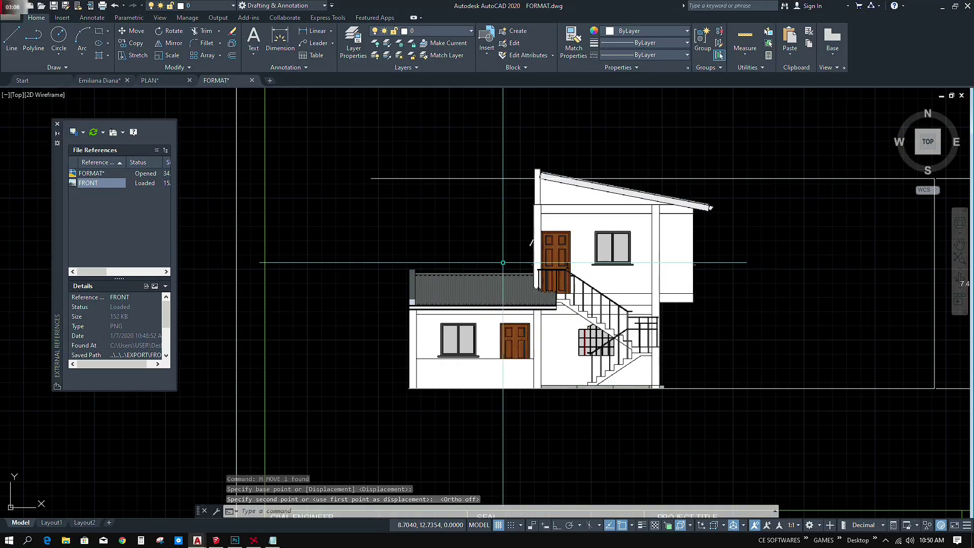
Highlight instruction 10 in Notepad, and open the properties of the selected FRONT image in AutoCAD.
click(798, 288)
click(311, 262)
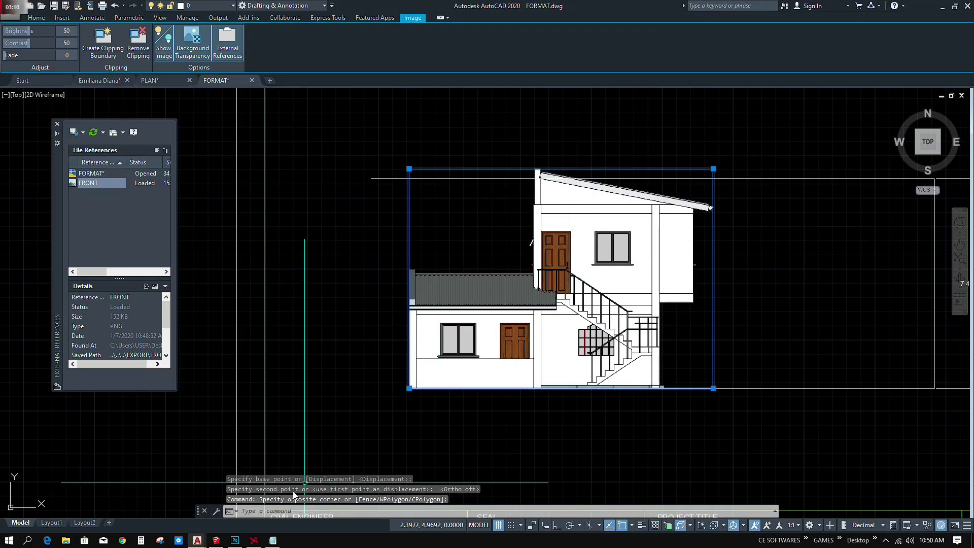
click(272, 541)
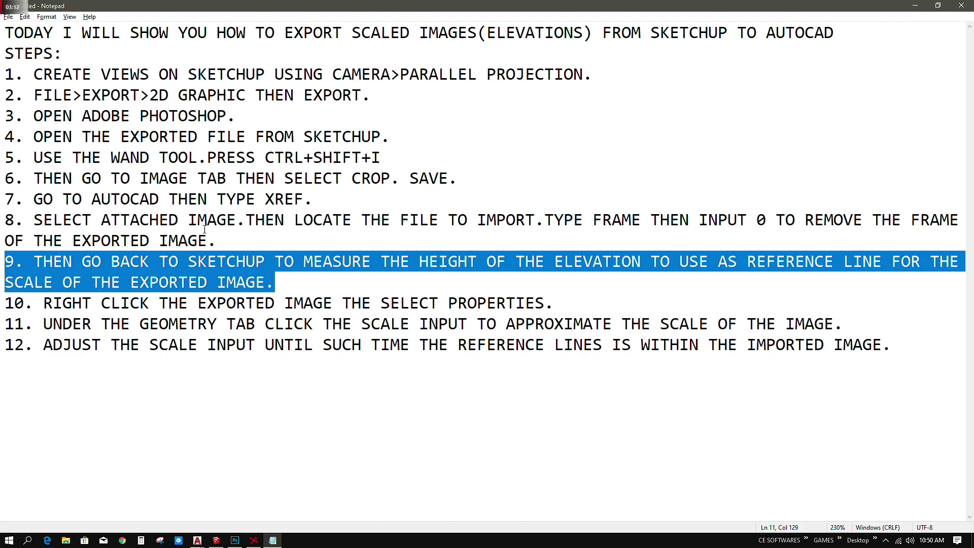
drag(6, 305, 569, 307)
key(alt+Tab)
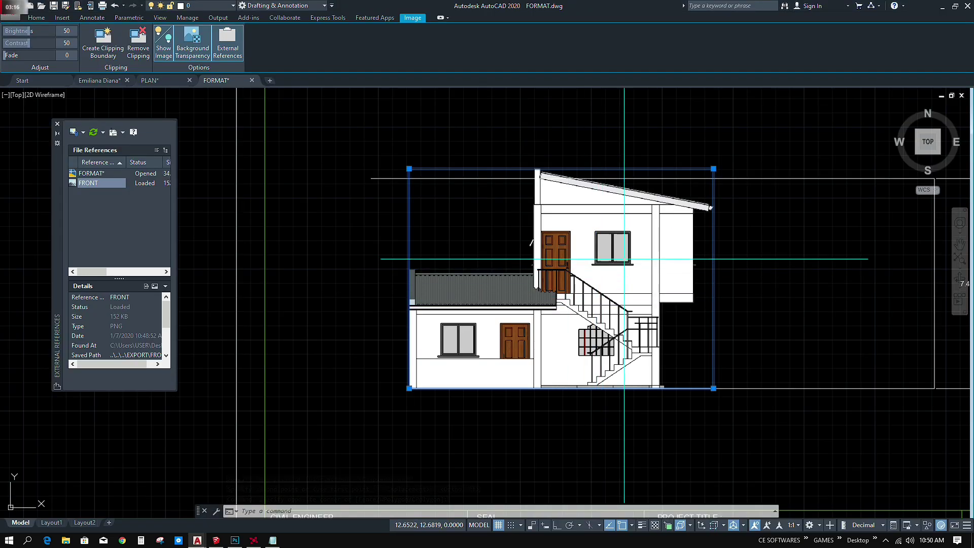
right_click(640, 251)
click(668, 494)
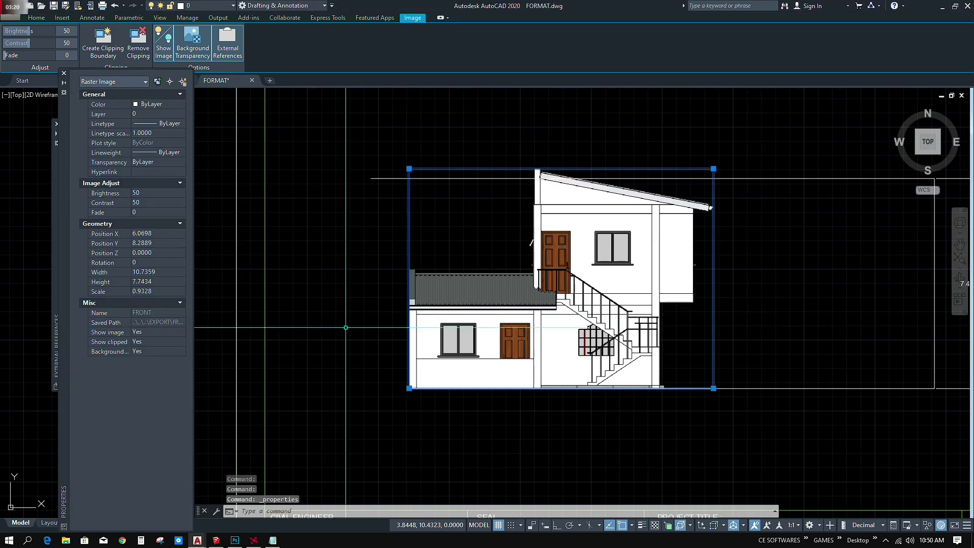
Switch to Notepad, highlight instruction 11 about the image's scale input, and return to AutoCAD.
key(alt+Tab)
drag(8, 321, 392, 324)
drag(333, 333, 850, 332)
key(alt+Tab)
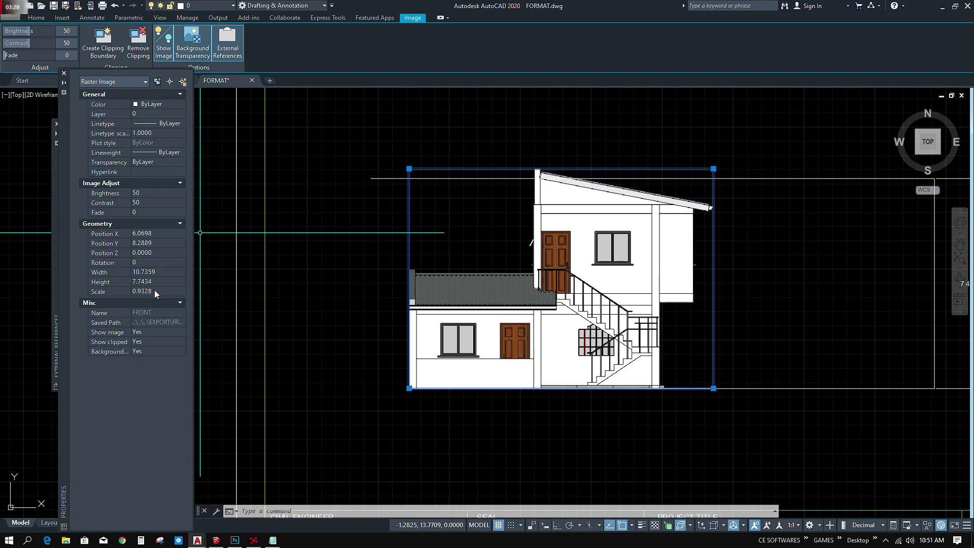
Try scales of 1 and 0.9 for the FRONT image to approximate the reference height.
click(155, 292)
text(1)
key(Return)
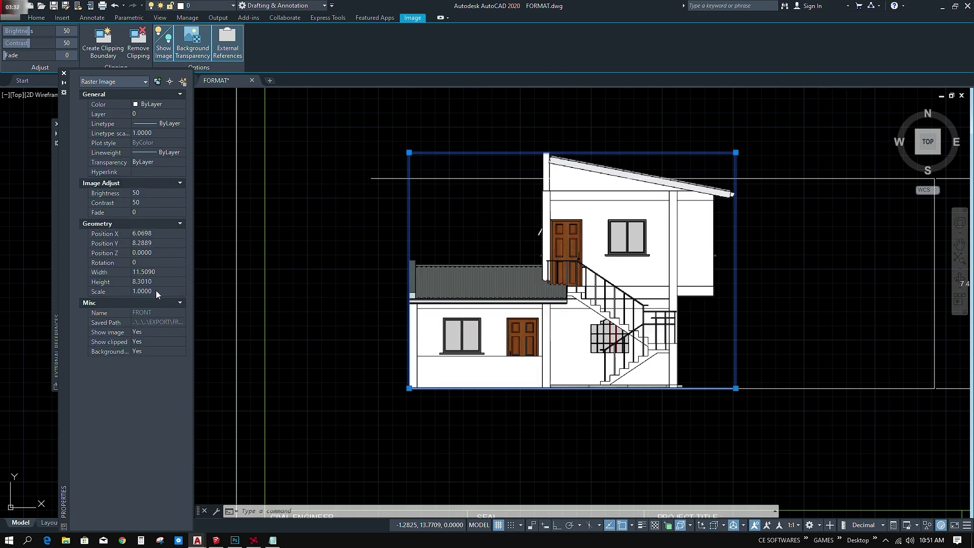
click(156, 291)
text(0.9)
key(Return)
Compare the image's upper edge with the top reference line while trying scales of 0.85 and 0.89.
scroll(515, 193, up, 6)
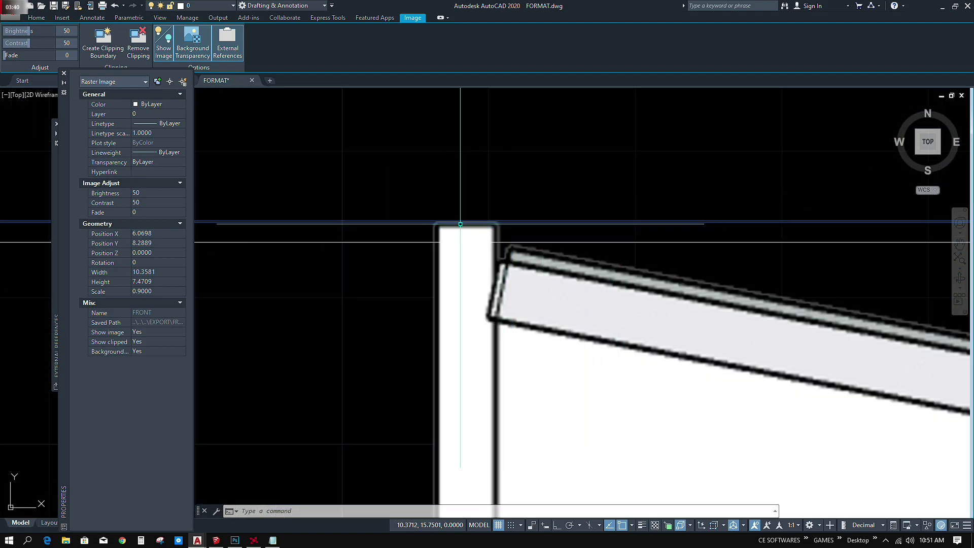
click(155, 291)
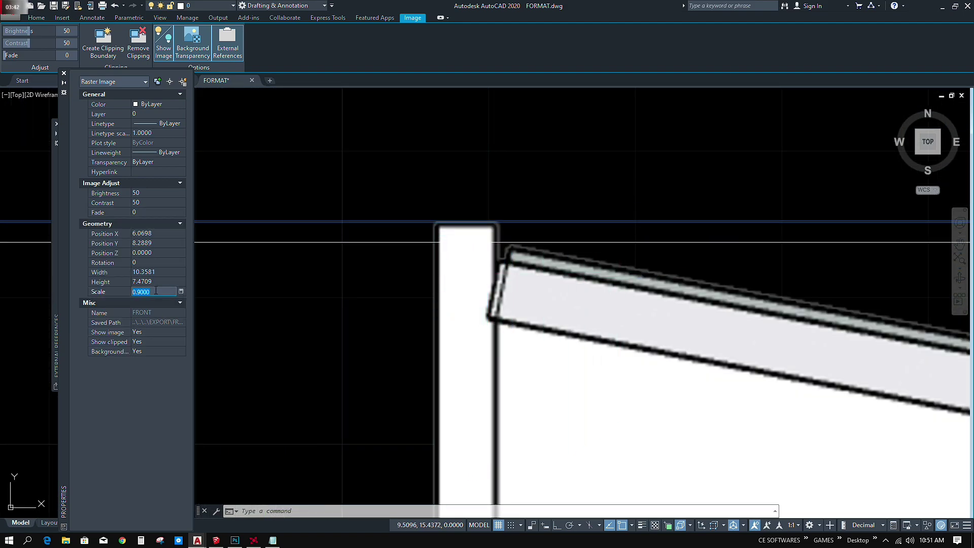
text(0.85)
key(Return)
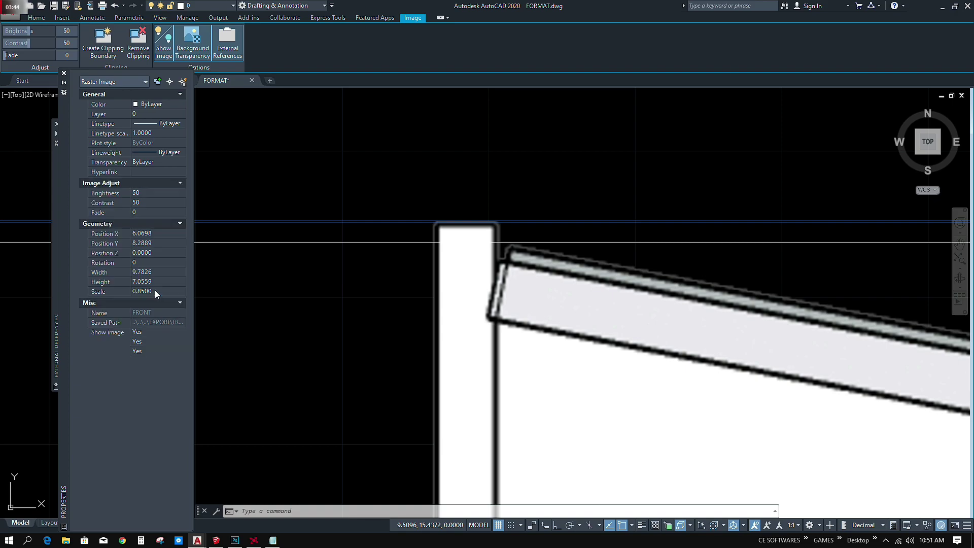
text(0.89)
key(Return)
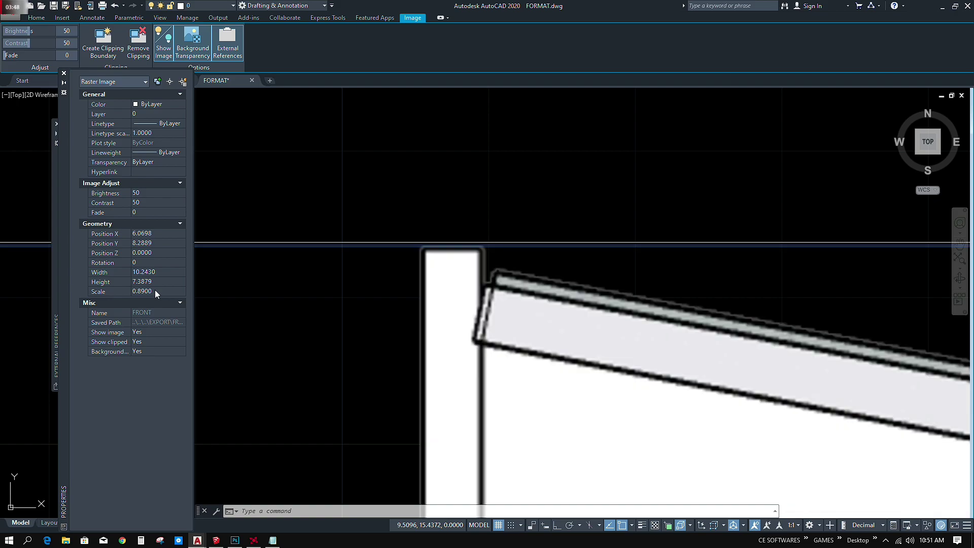
Refine the FRONT image's fit to the top reference line by trying scales of 0.895 and 0.891.
scroll(424, 239, up, 5)
click(154, 288)
text(0.895)
key(Return)
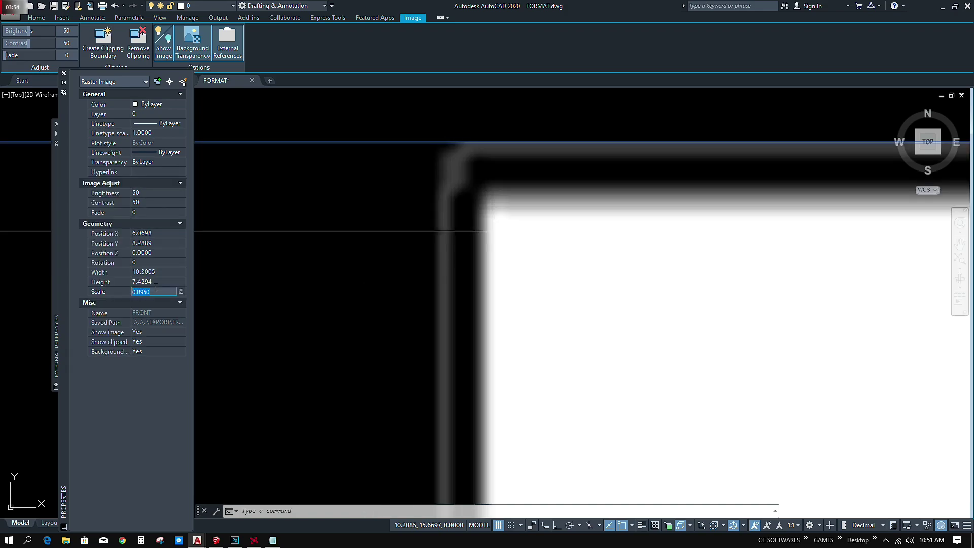
text(0.)
key(Return)
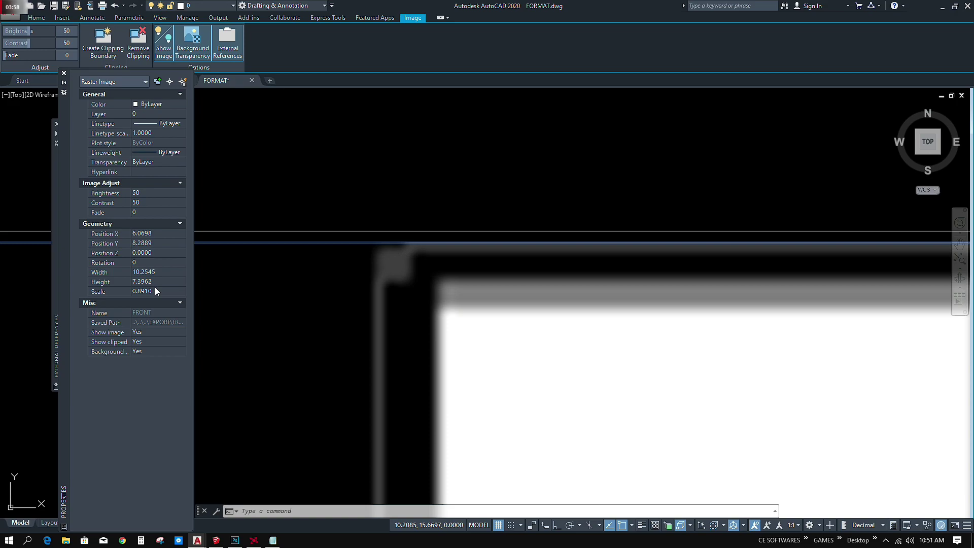
Try a scale of 0.892 for the FRONT image and settle on 0.8915 to match the top reference line.
click(155, 288)
text(0.892)
key(Return)
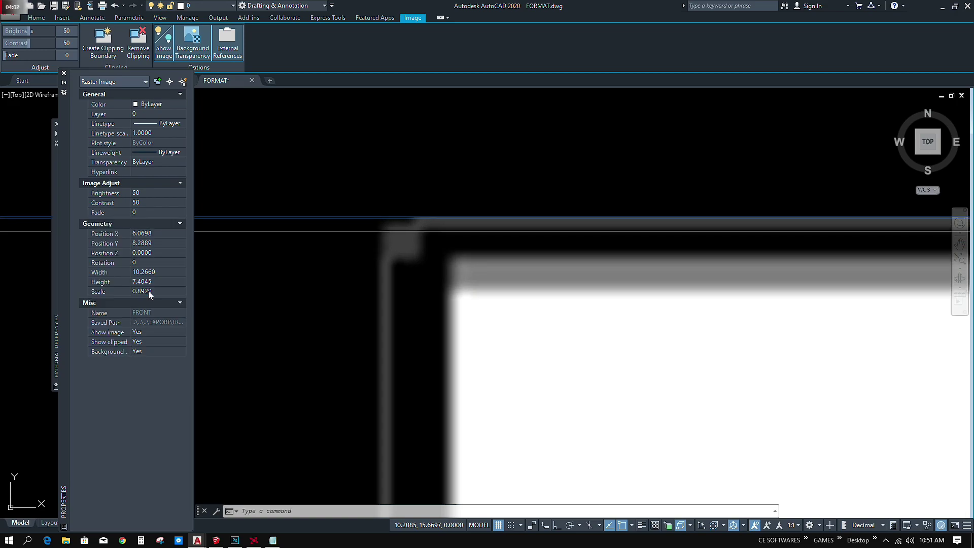
text(0.8915)
key(Return)
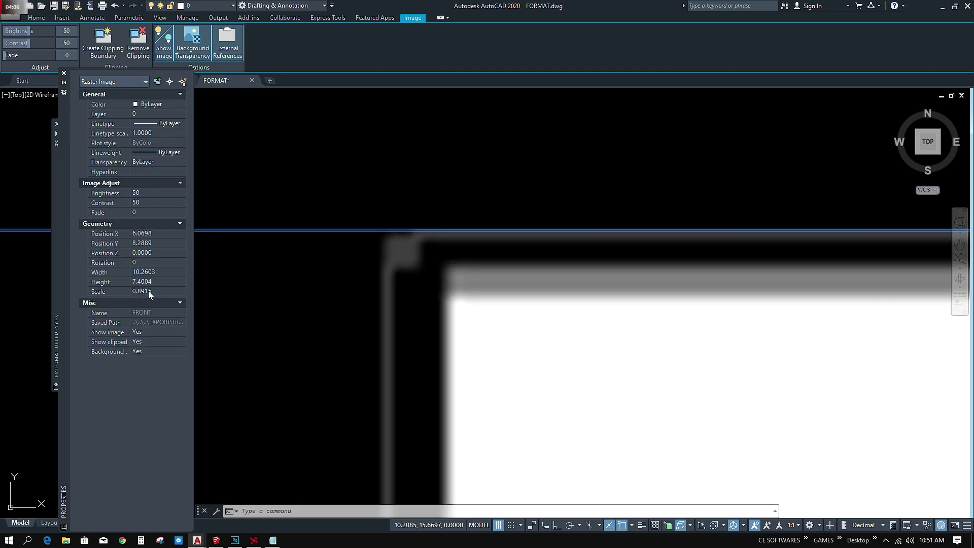
Deselect the image and check the scaled elevation against the reference lines, the height dimension and the title block.
scroll(451, 239, up, 3)
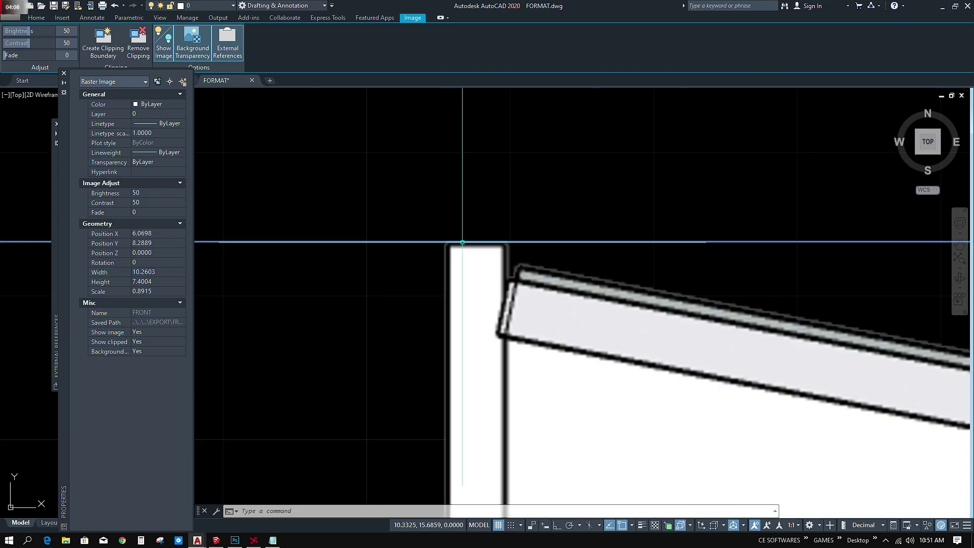
scroll(462, 242, down, 6)
scroll(524, 267, up, 2)
key(Escape)
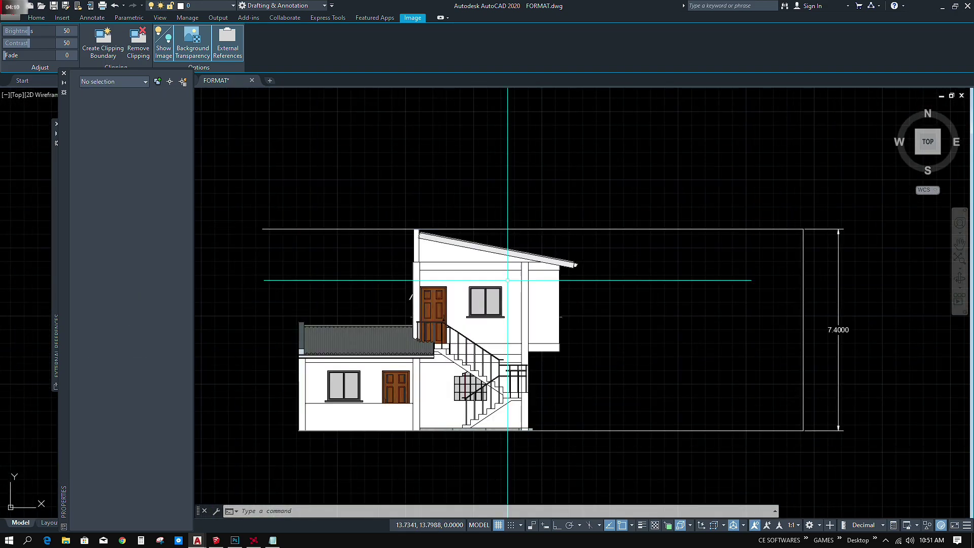
middle_drag(601, 271, 733, 220)
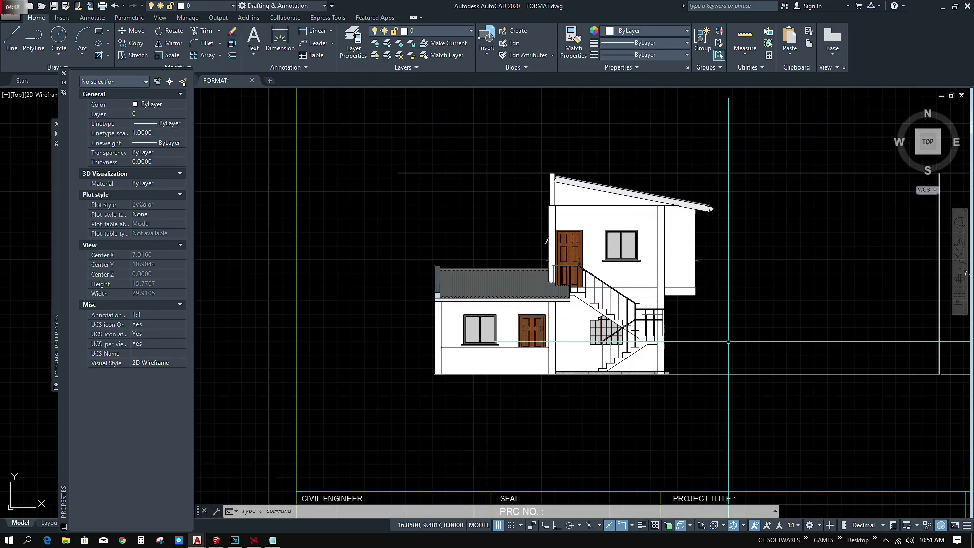
scroll(607, 309, down, 2)
mouse_move(606, 309)
middle_down()
mouse_move(498, 299)
mouse_move(577, 298)
middle_up()
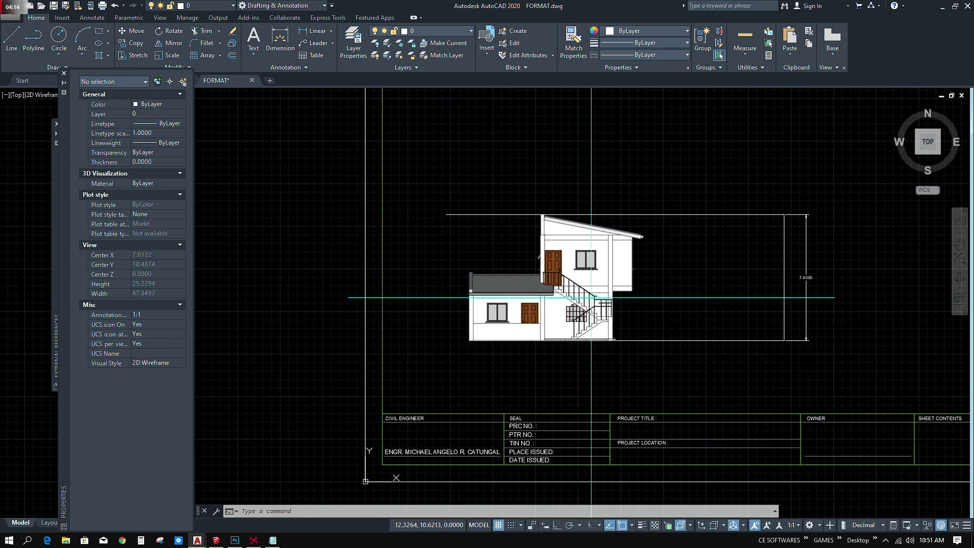
scroll(584, 297, up, 4)
mouse_move(710, 279)
middle_down()
mouse_move(420, 275)
mouse_move(511, 274)
mouse_move(460, 285)
middle_up()
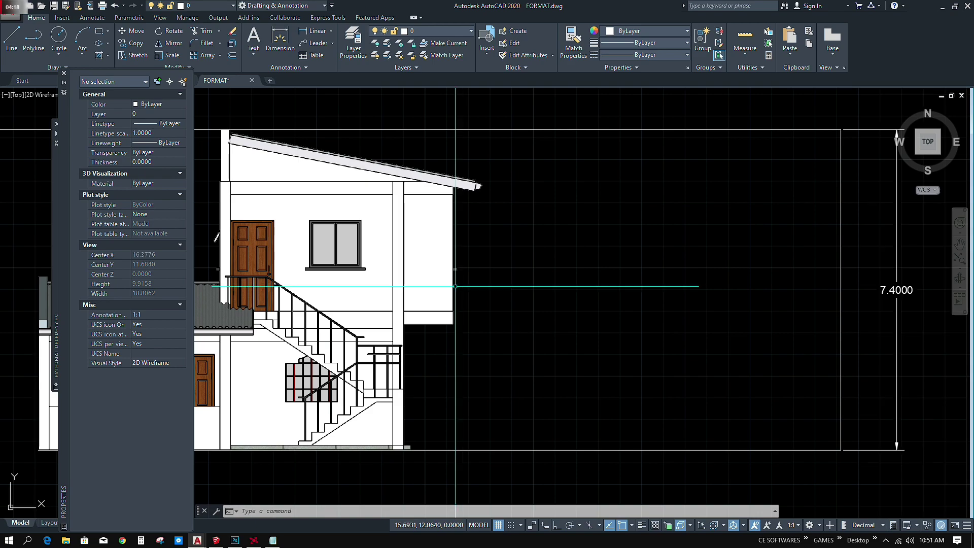
In Notepad, highlight instruction 12 and begin a closing line with THANK, leaving a blank line below the instructions.
click(272, 541)
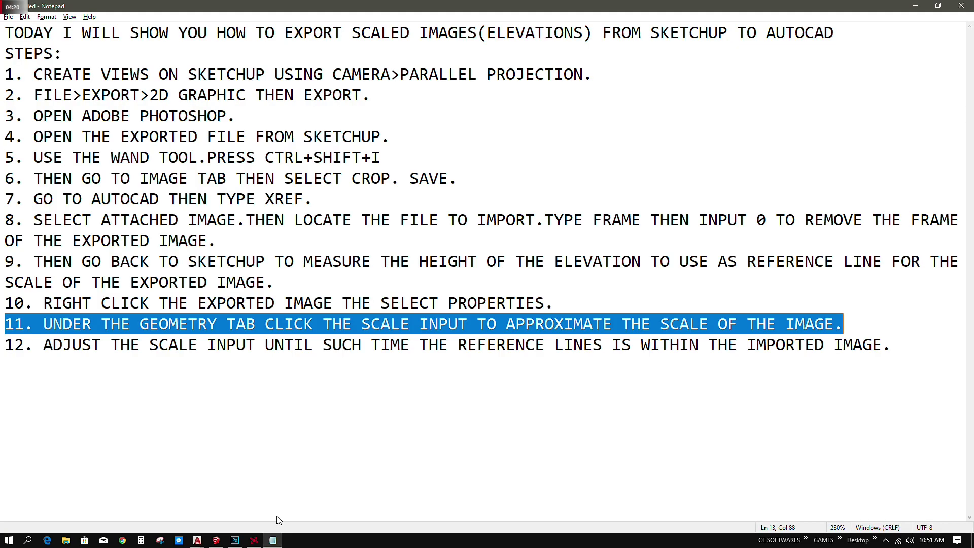
drag(2, 345, 899, 359)
click(905, 346)
key(Return)
key(Return)
text(THANK)
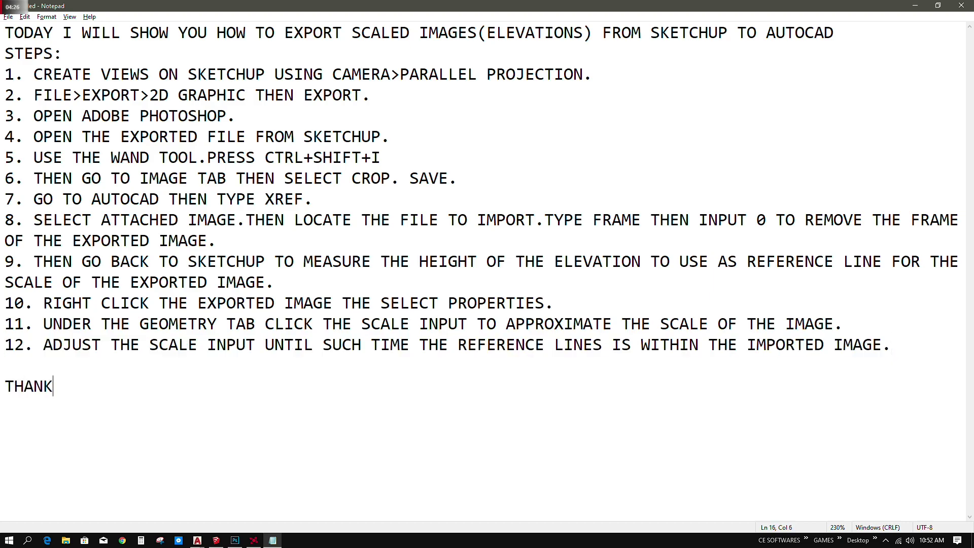